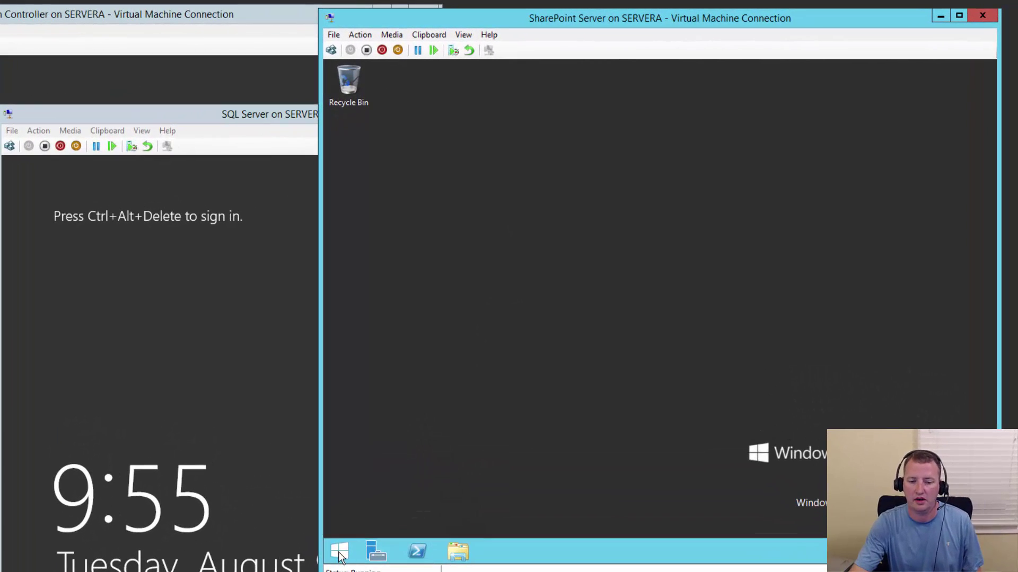
# Step: Launch Windows Update and list the 35 important updates with the Name column widened
pyautogui.click(449, 463)
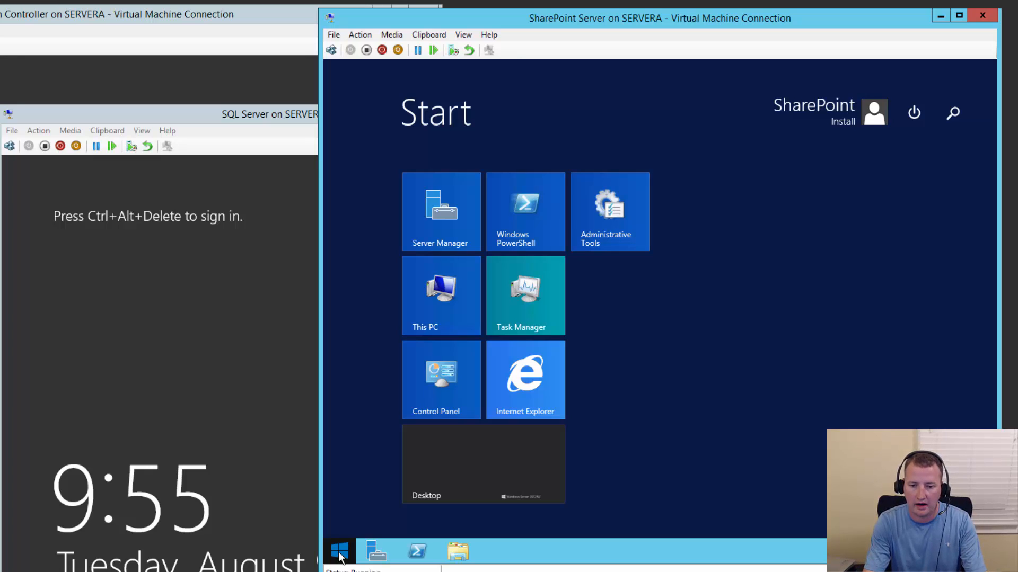
pyautogui.write('windows')
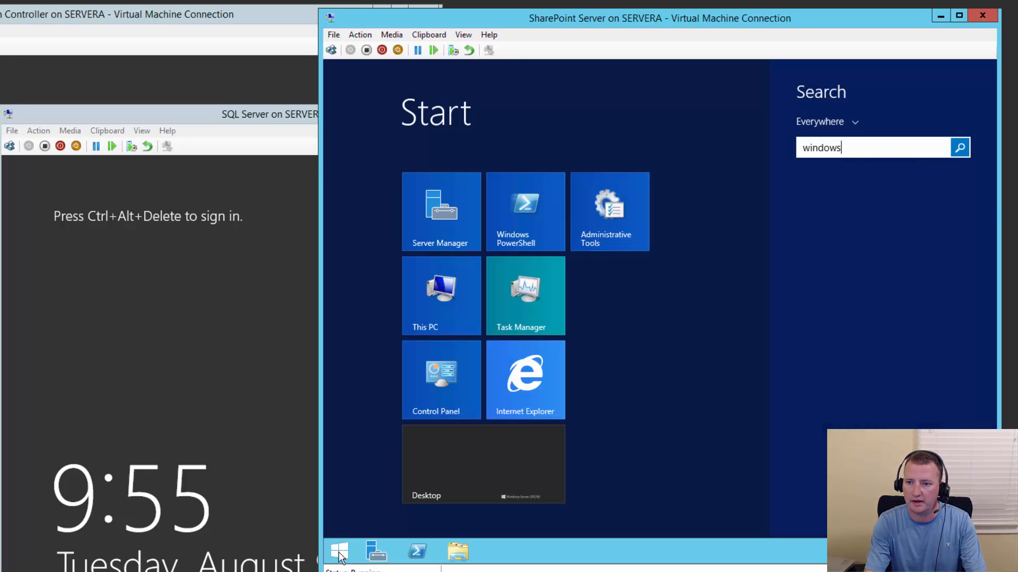
pyautogui.write(' update')
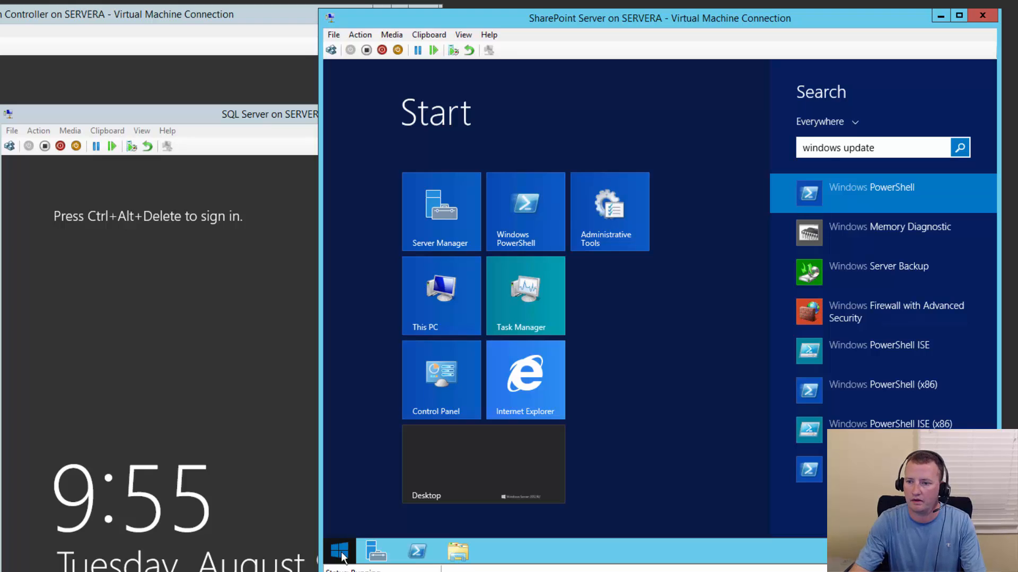
pyautogui.click(869, 193)
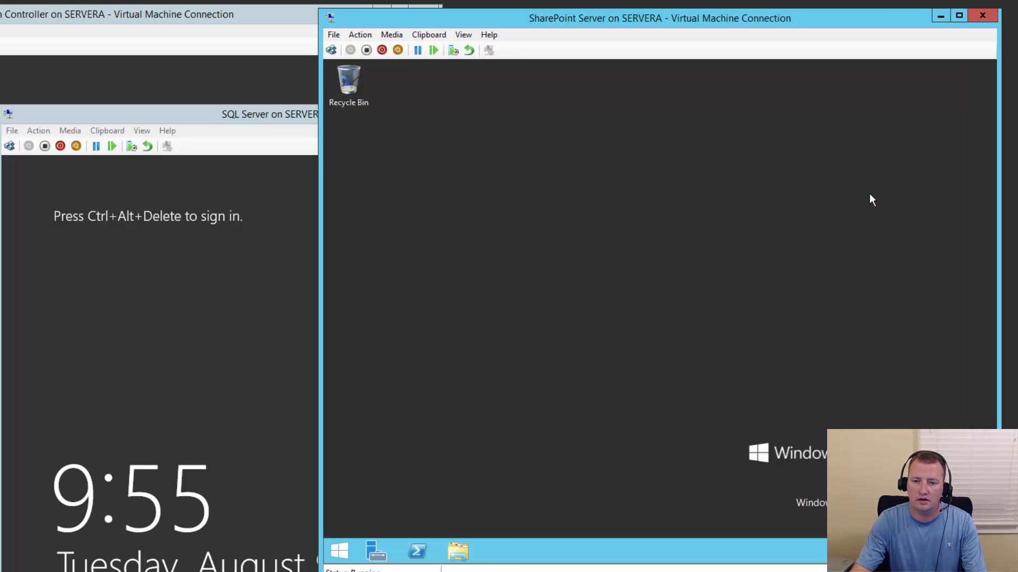
pyautogui.click(869, 193)
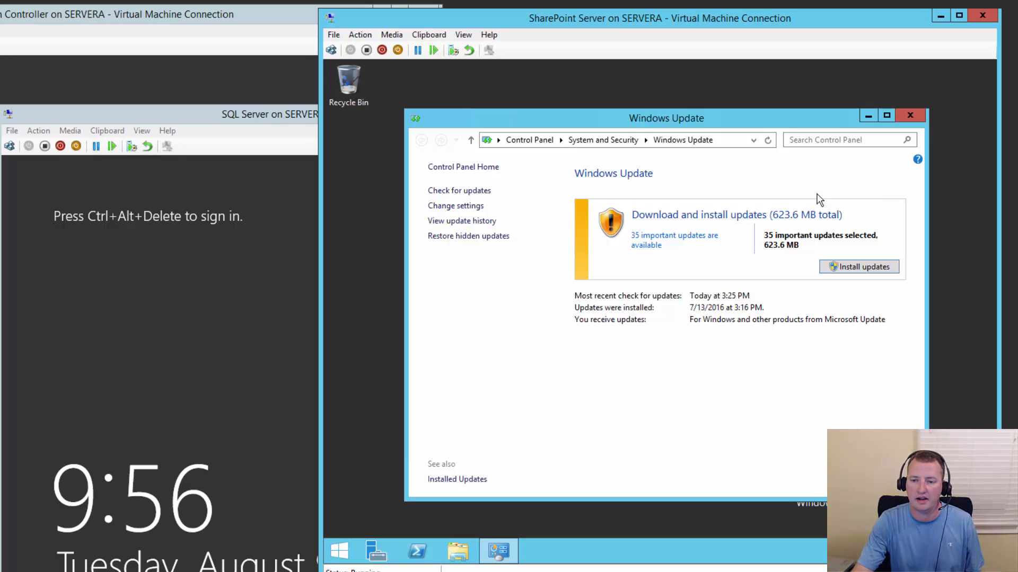
pyautogui.click(694, 242)
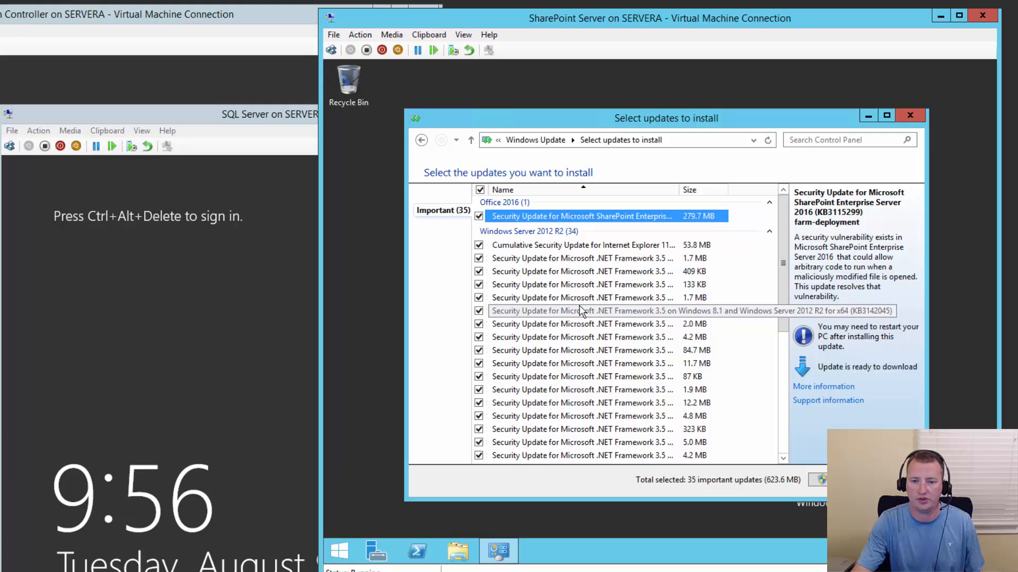
pyautogui.moveTo(723, 191); pyautogui.dragTo(742, 196)
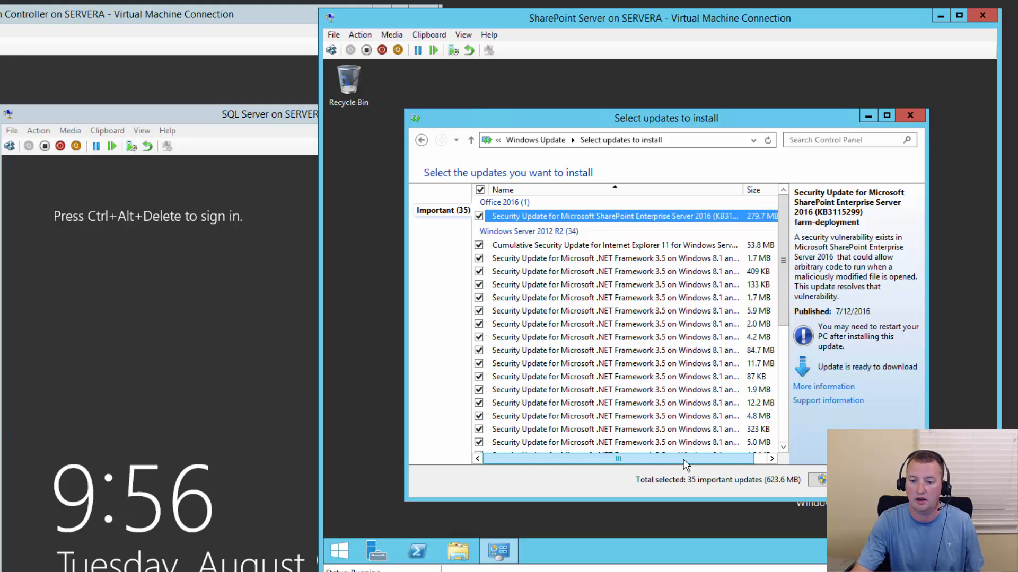
pyautogui.moveTo(686, 465); pyautogui.dragTo(712, 464)
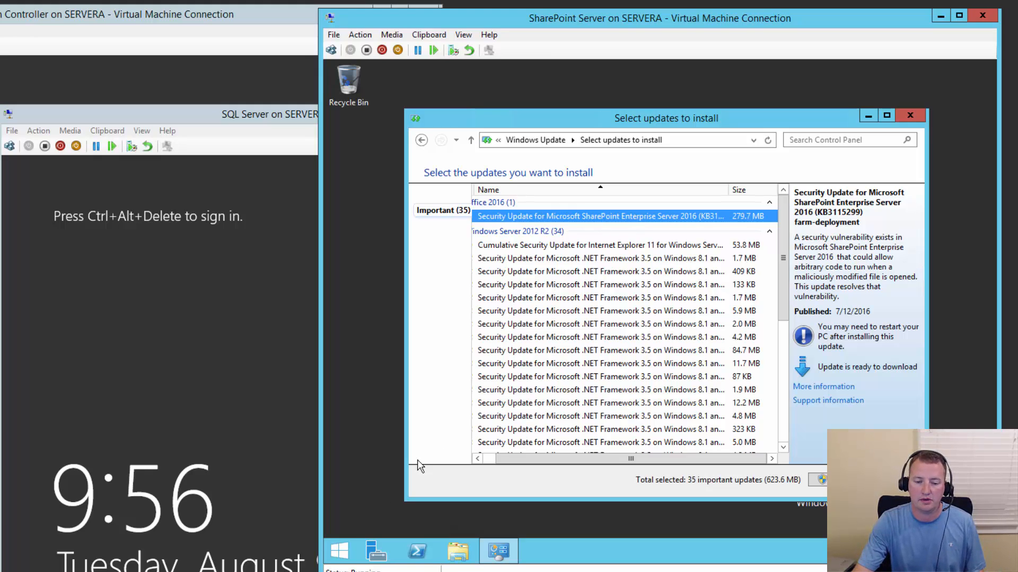
# Step: Launch Central Administration elevated and reach Manage Patch Status via Upgrade and Migration
pyautogui.click(339, 553)
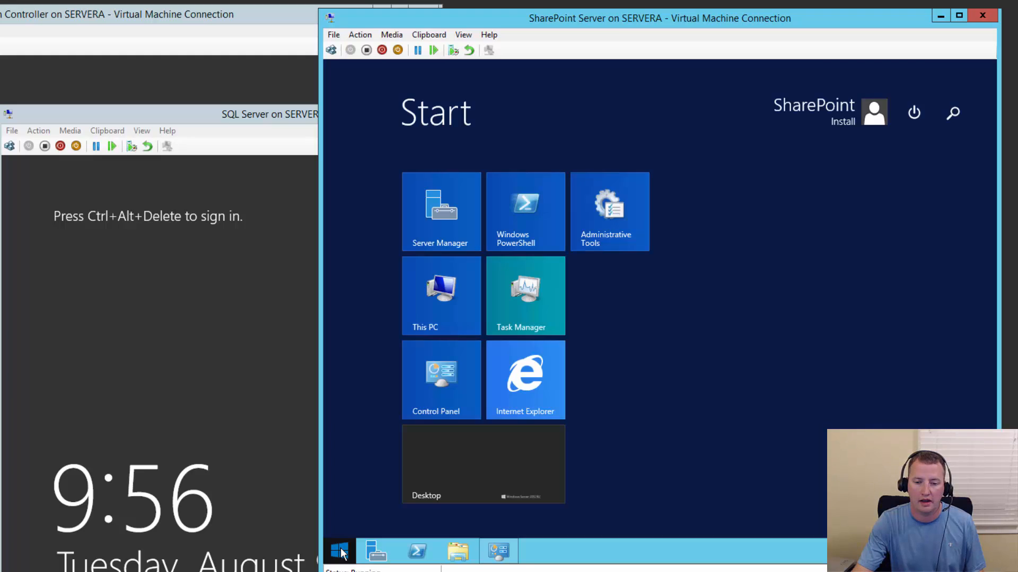
pyautogui.write('centr')
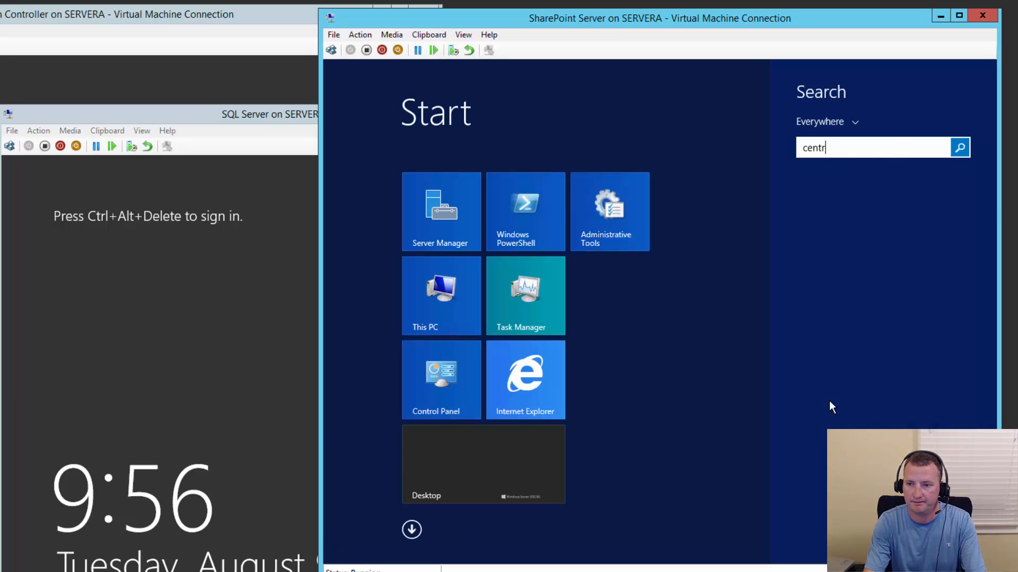
pyautogui.write('al')
pyautogui.press('Return')
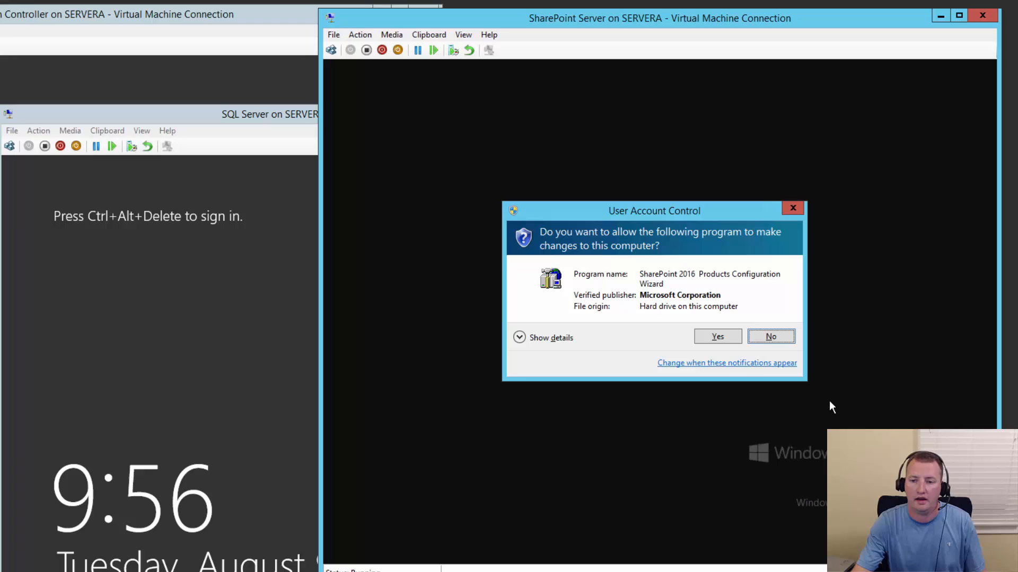
pyautogui.click(725, 337)
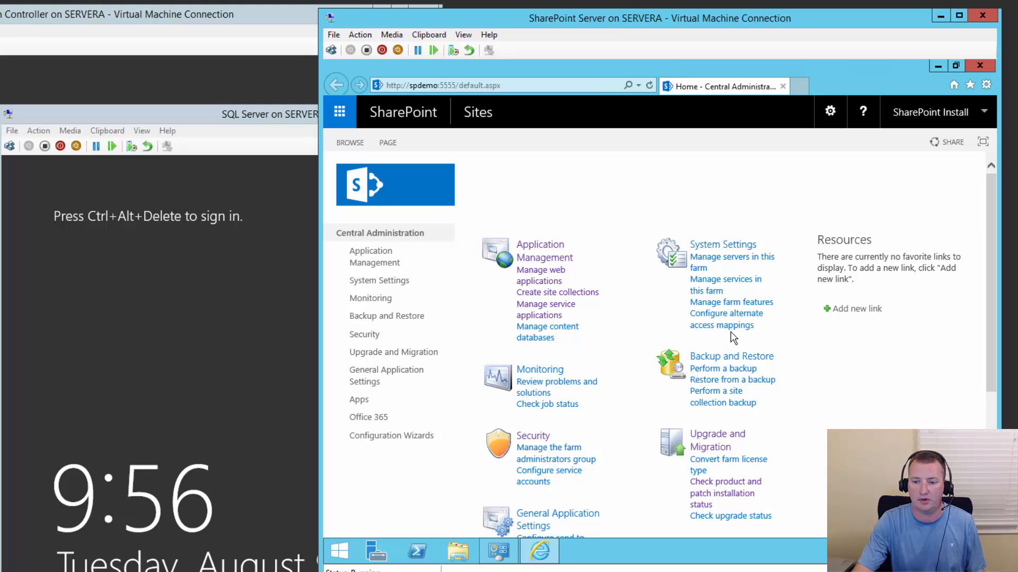
pyautogui.click(718, 442)
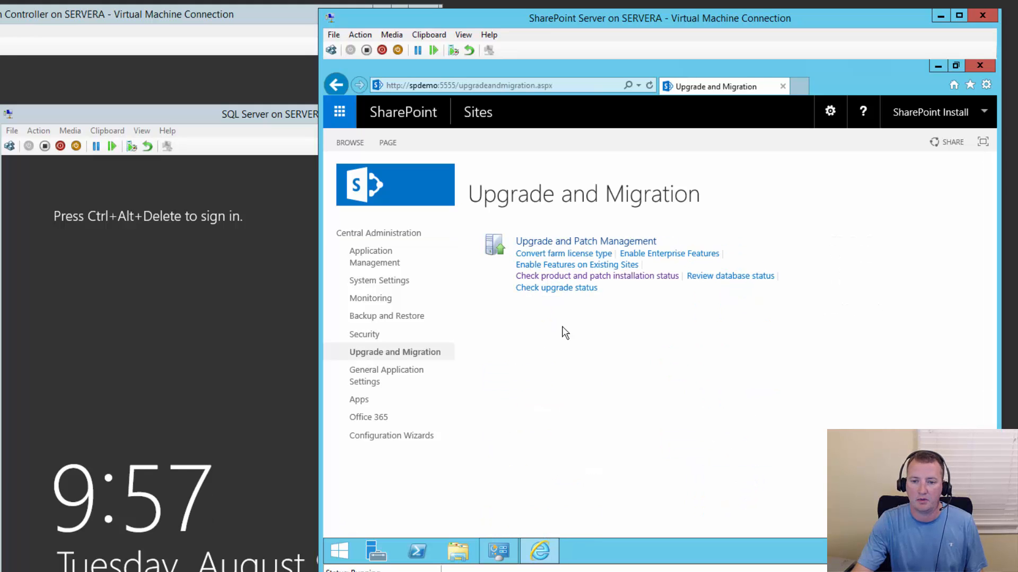
pyautogui.click(645, 280)
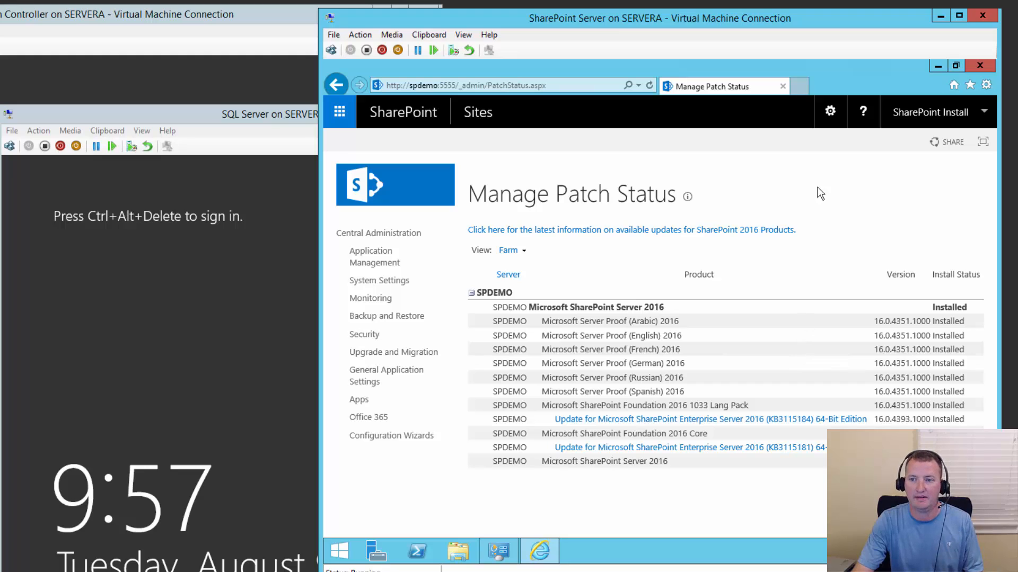
# Step: Load toddklindt.com's SharePoint 2016 Builds list in a new tab beside the patch status page
pyautogui.click(800, 86)
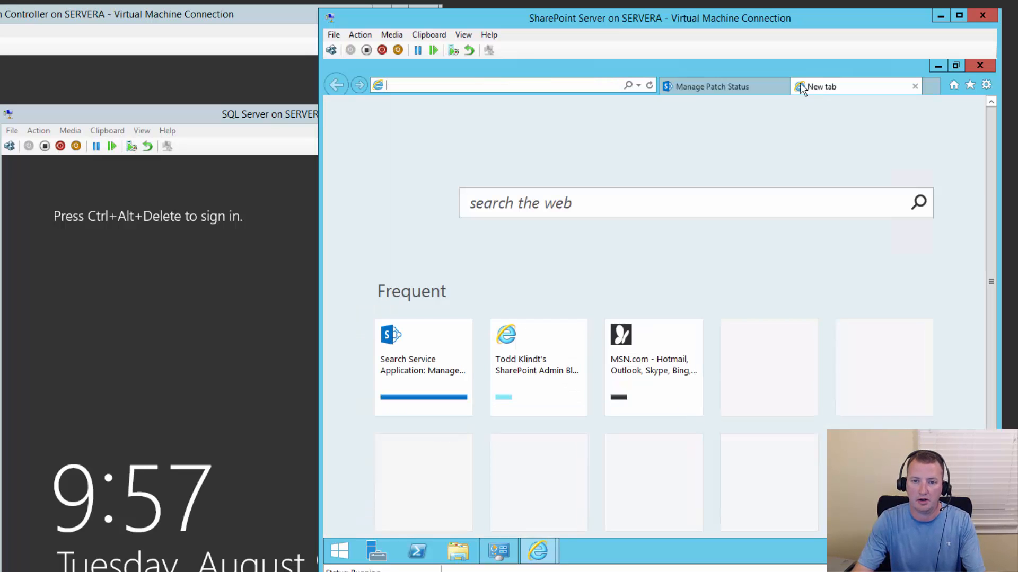
pyautogui.write('www.toddklindt.com/')
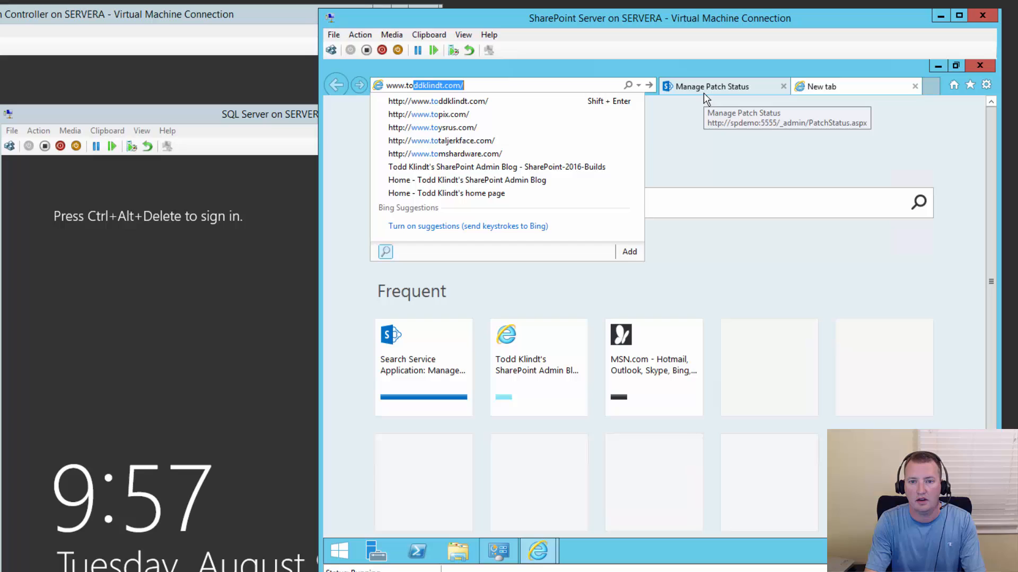
pyautogui.press('Return')
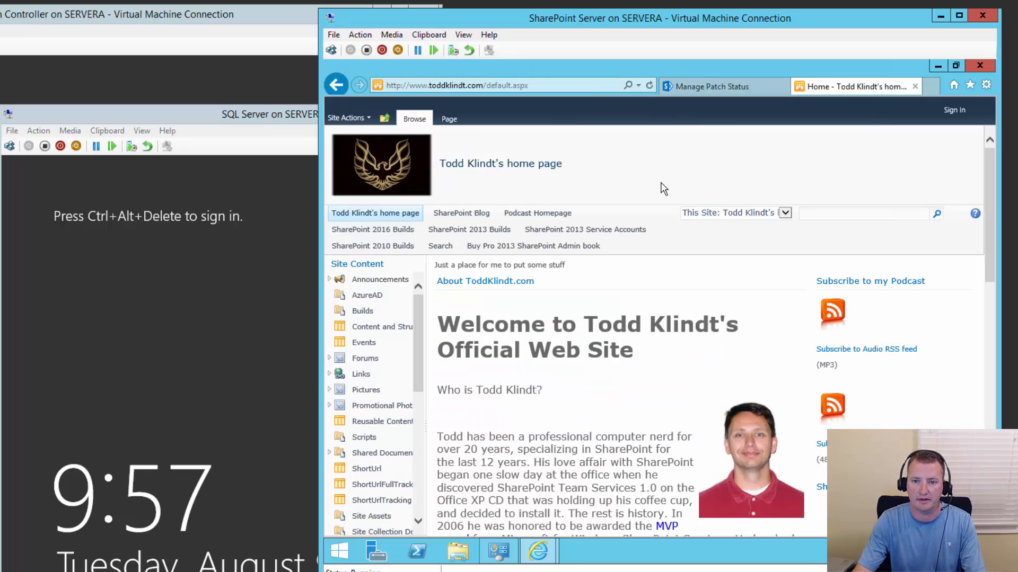
pyautogui.click(383, 232)
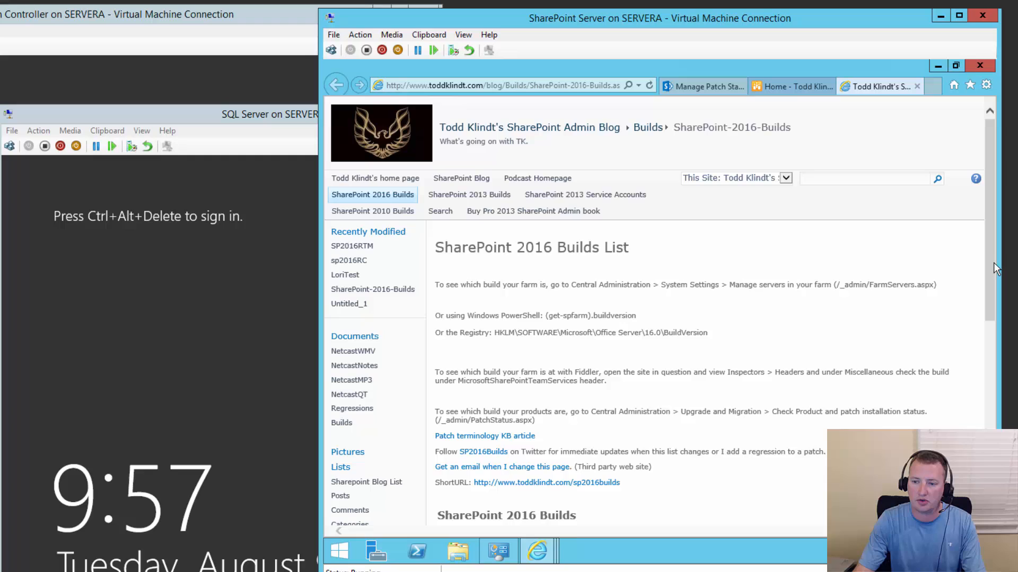
pyautogui.moveTo(990, 263); pyautogui.dragTo(990, 455)
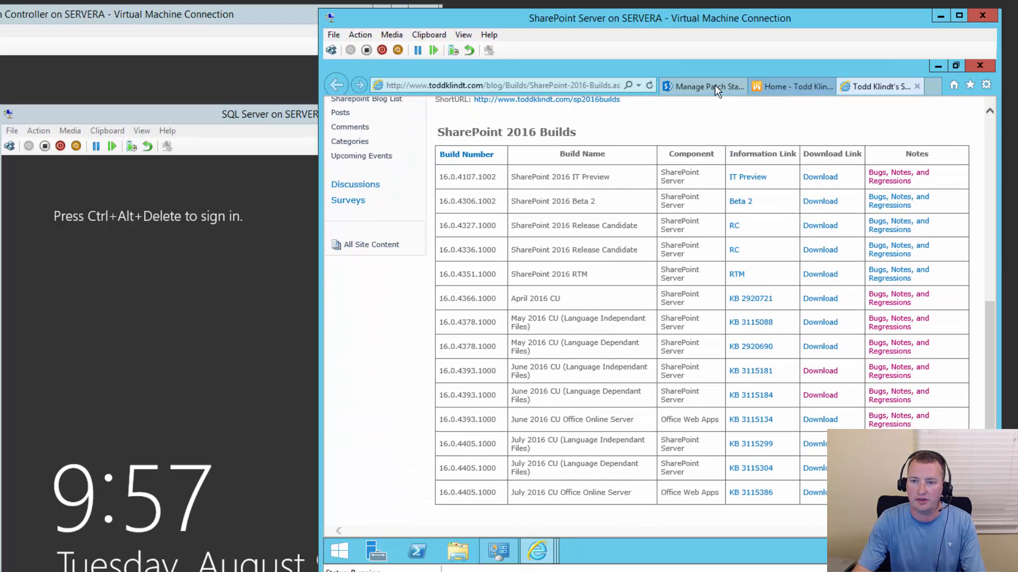
pyautogui.click(715, 89)
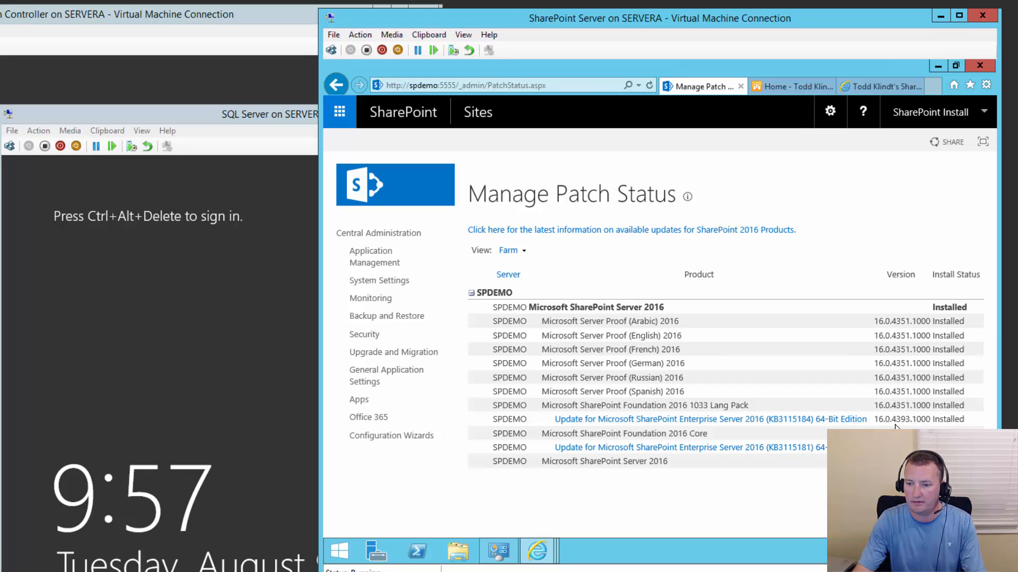
pyautogui.click(872, 87)
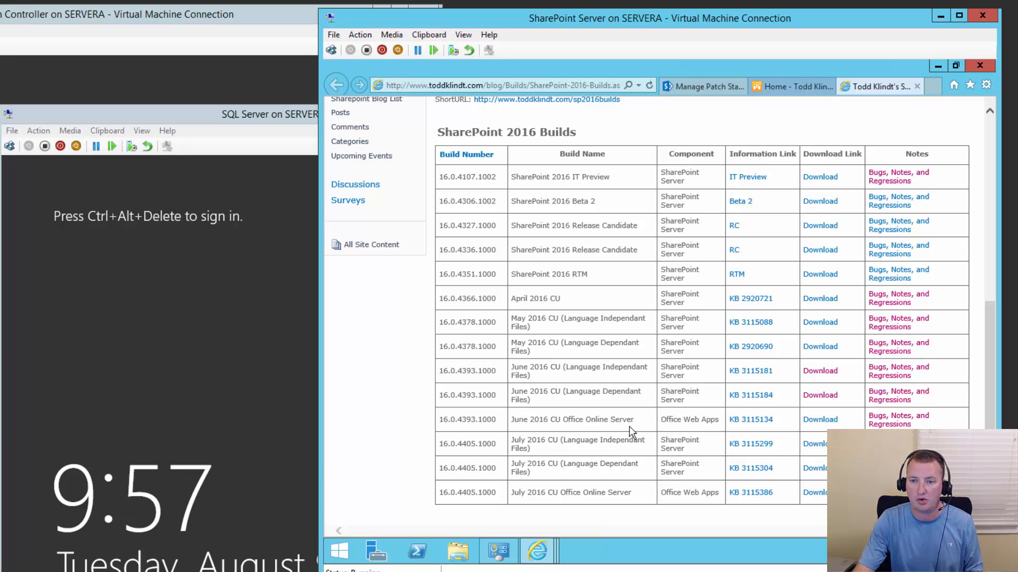
# Step: Compare the Windows Update list against the builds table and follow the KB 3115304 article link
pyautogui.click(499, 550)
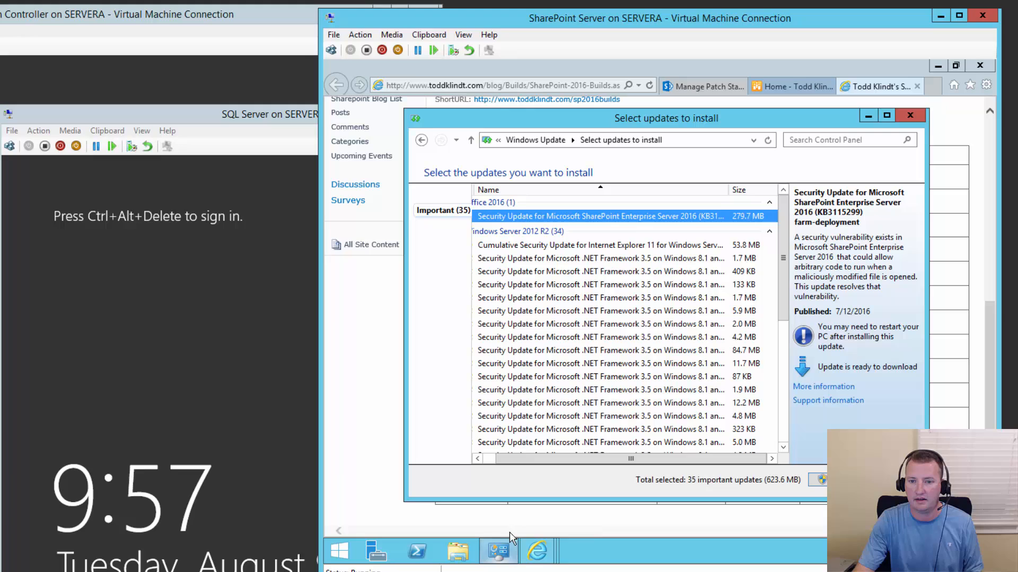
pyautogui.moveTo(527, 459); pyautogui.dragTo(508, 462)
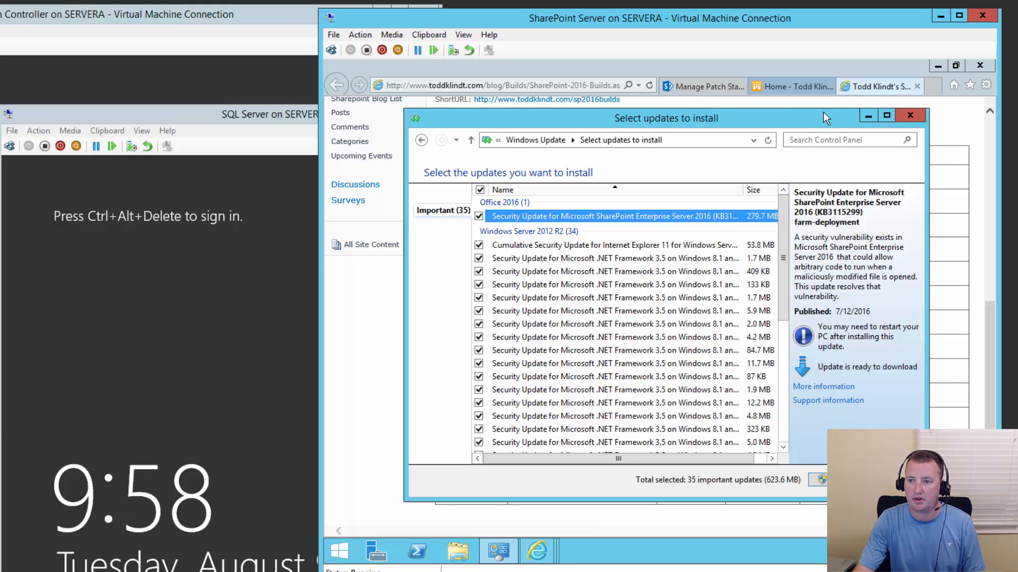
pyautogui.click(863, 87)
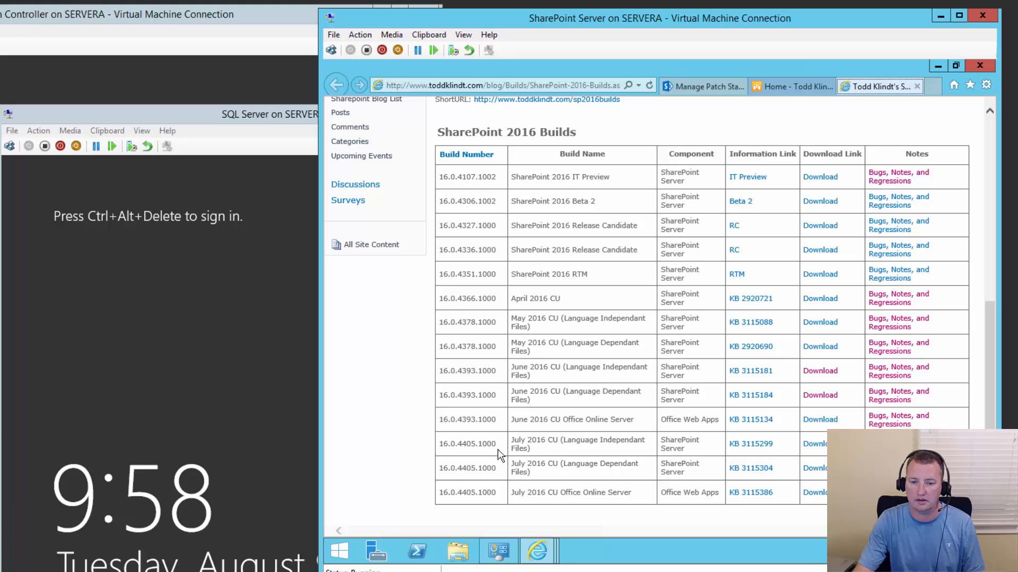
pyautogui.click(753, 468)
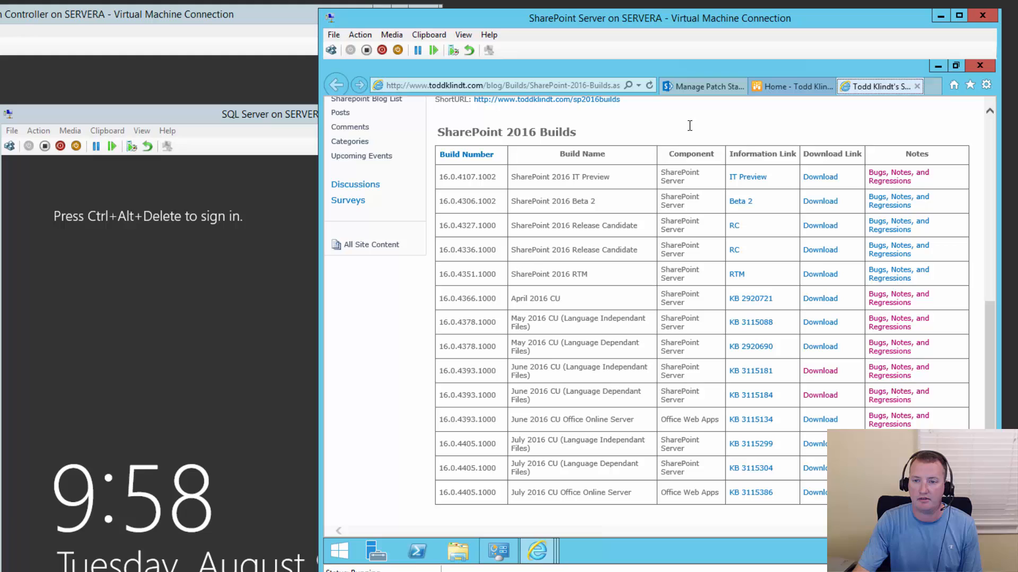
# Step: Follow the Manage Patch Status link to the latest SharePoint 2016 update information
pyautogui.click(704, 87)
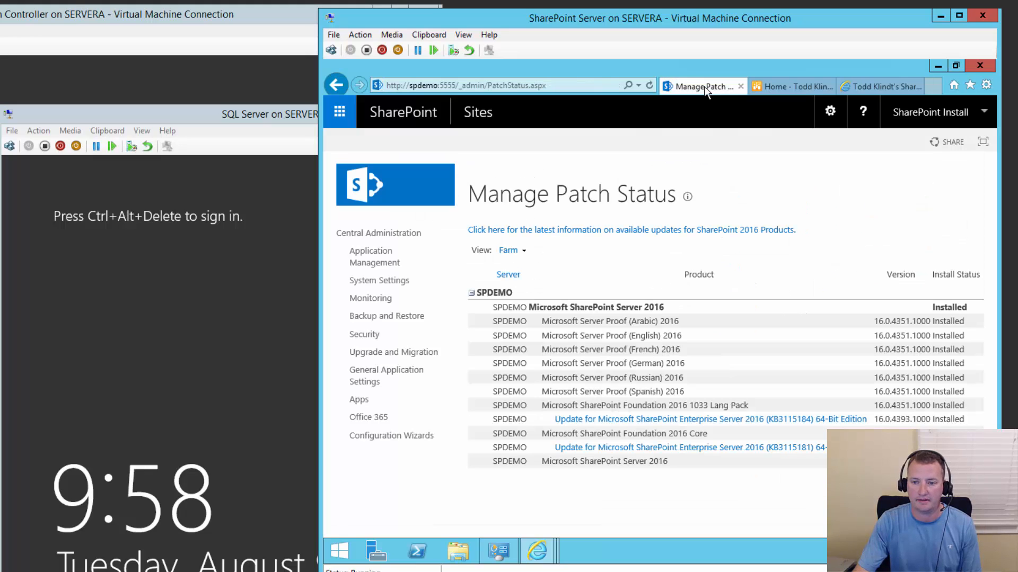
pyautogui.click(635, 229)
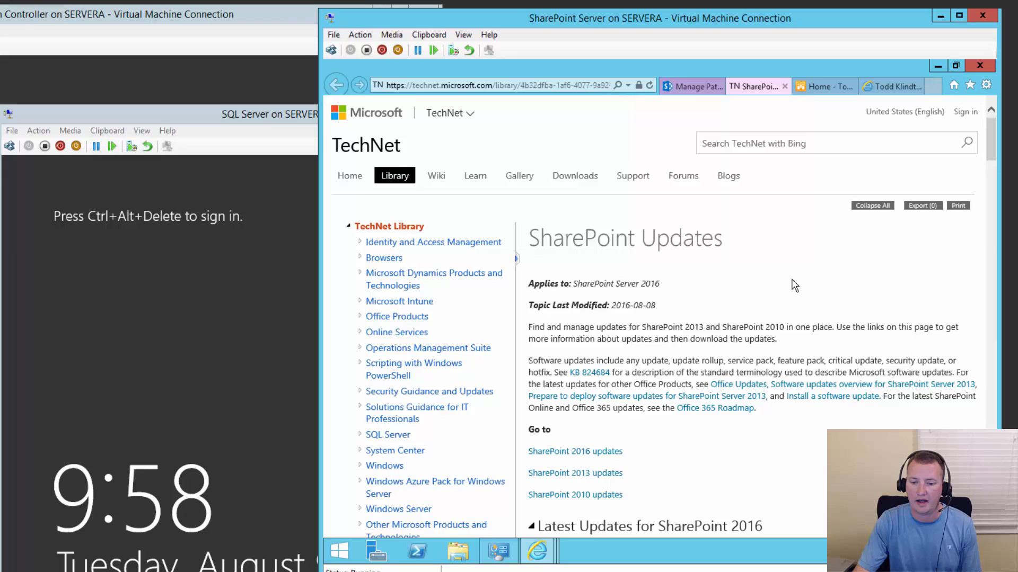
pyautogui.scroll(-3, 771, 279)
pyautogui.scroll(-3, 740, 271)
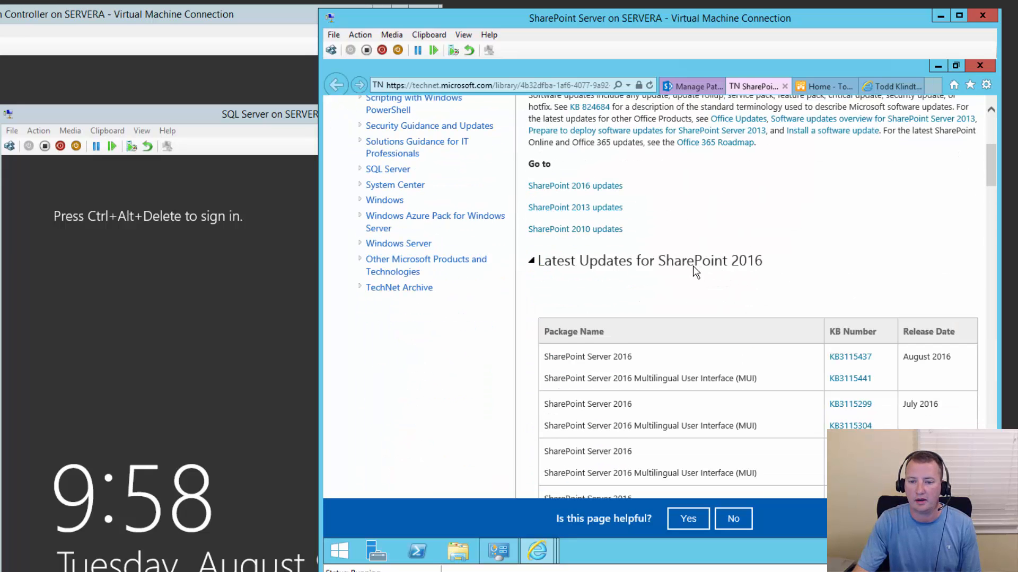
pyautogui.scroll(-2, 676, 268)
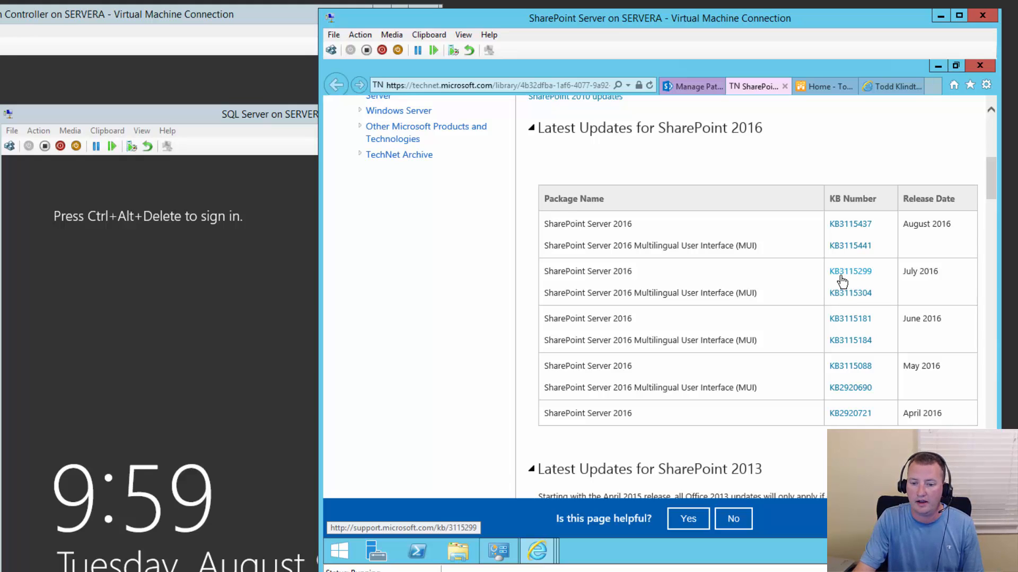
pyautogui.click(501, 547)
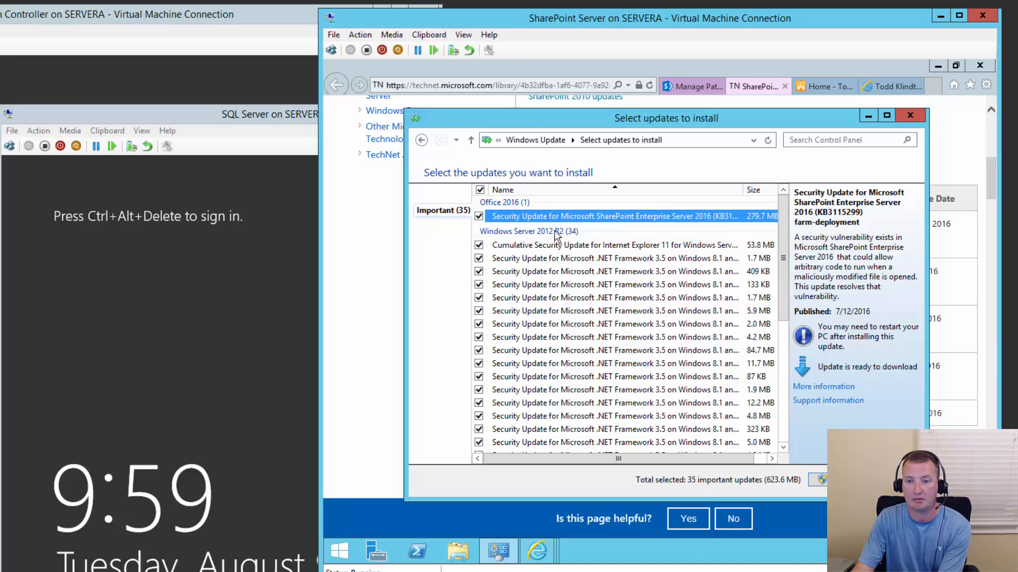
pyautogui.click(379, 311)
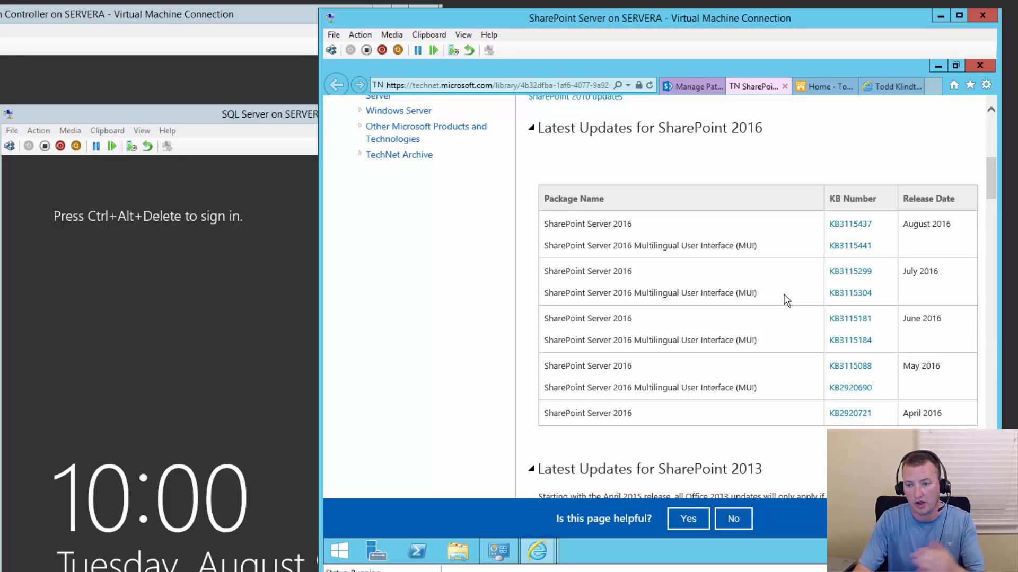
# Step: Bring up the KB3115304 support article and cross-check it against the SharePoint 2016 builds list
pyautogui.click(856, 301)
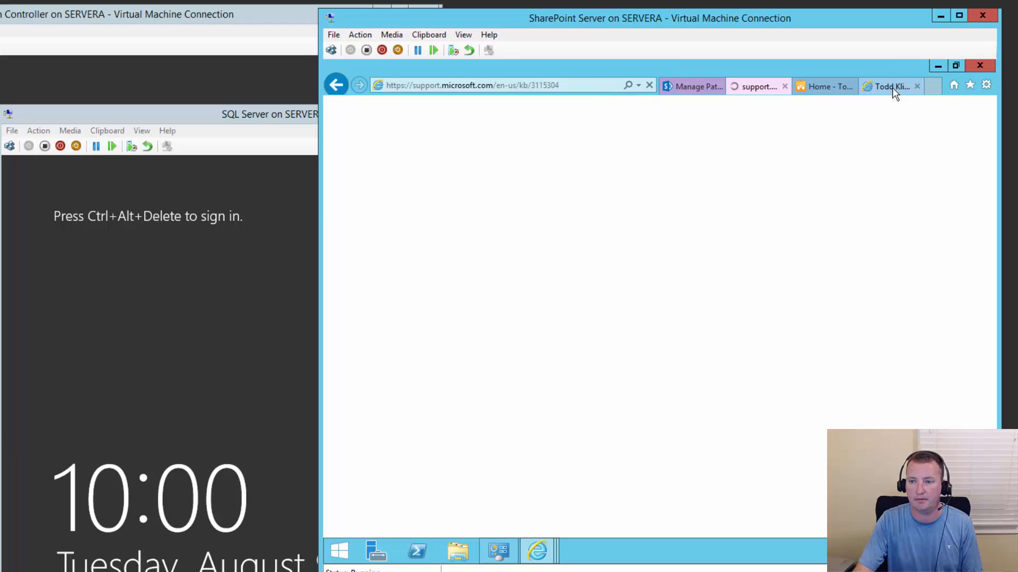
pyautogui.click(891, 87)
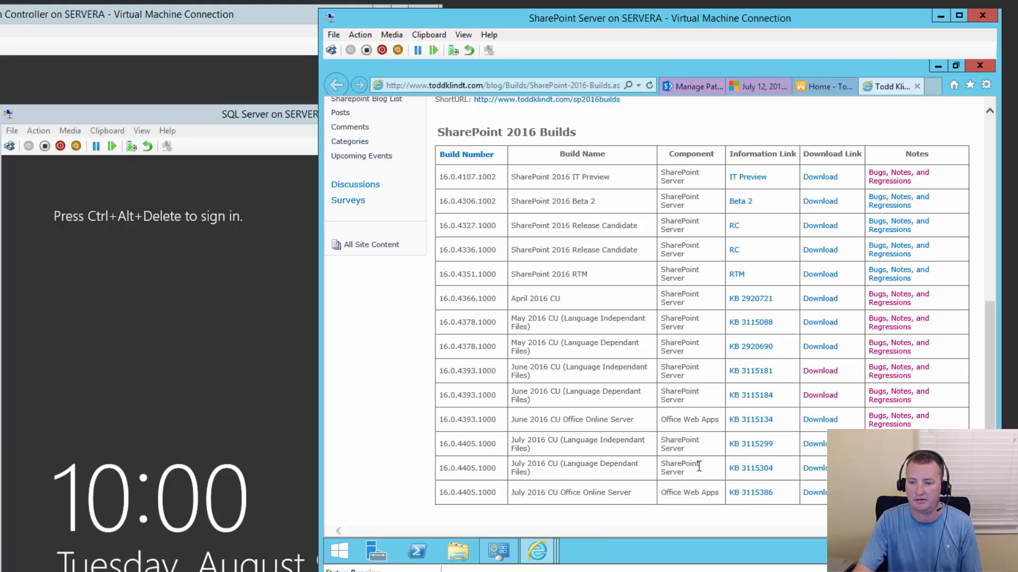
pyautogui.click(755, 86)
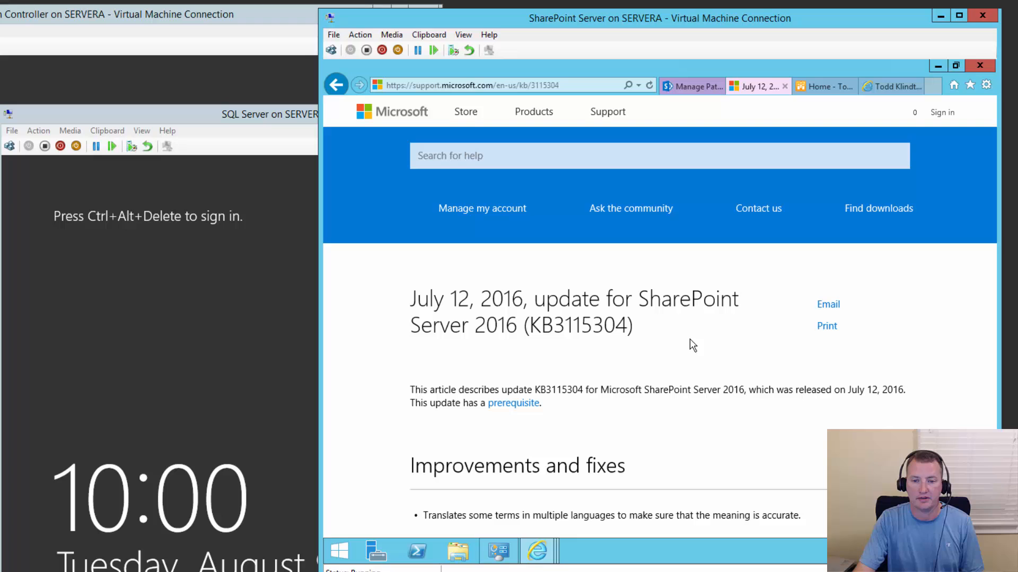
pyautogui.scroll(-1, 675, 348)
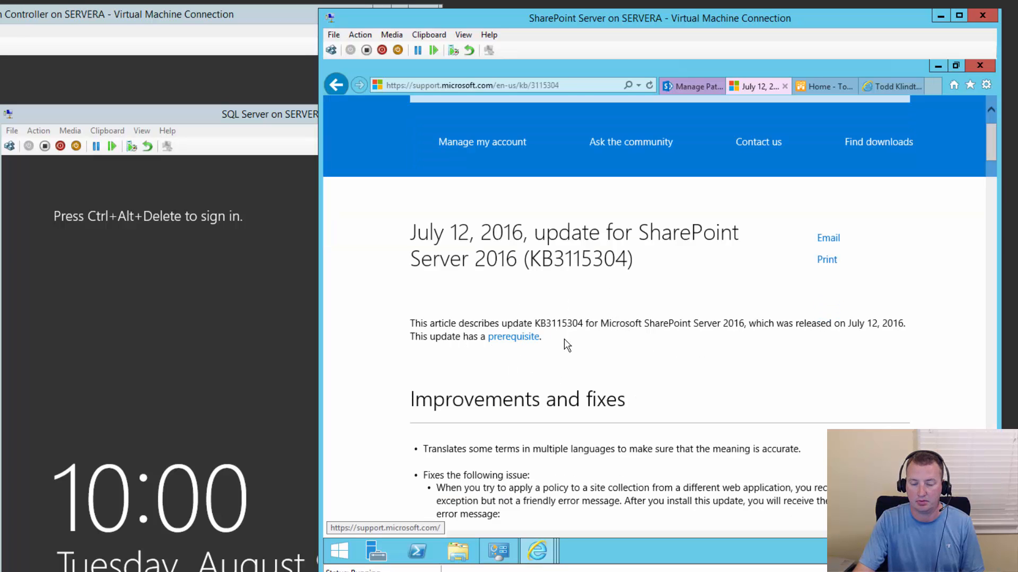
pyautogui.scroll(-2, 652, 367)
pyautogui.scroll(-1, 656, 367)
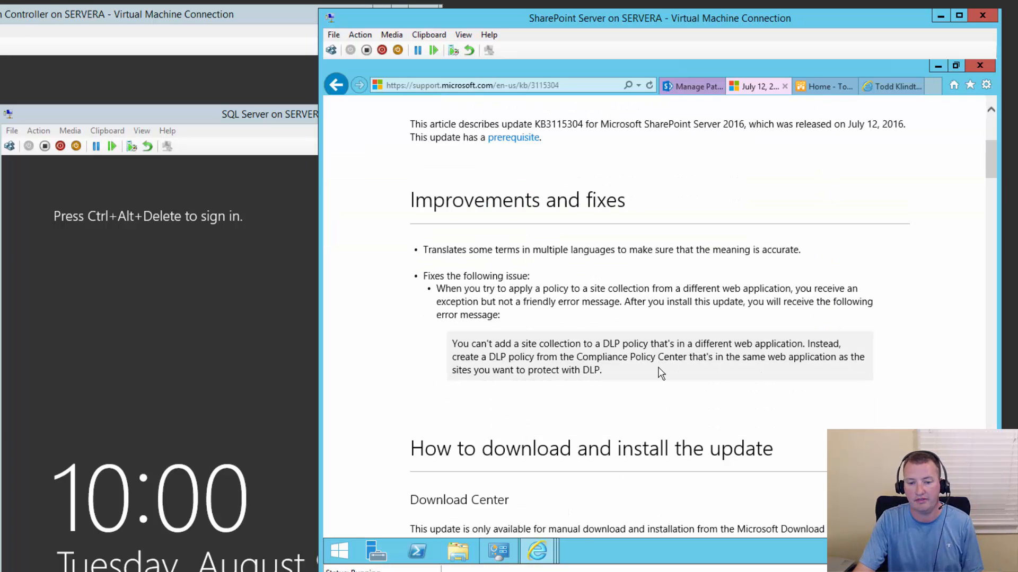
pyautogui.scroll(-2, 637, 370)
pyautogui.scroll(-1, 516, 374)
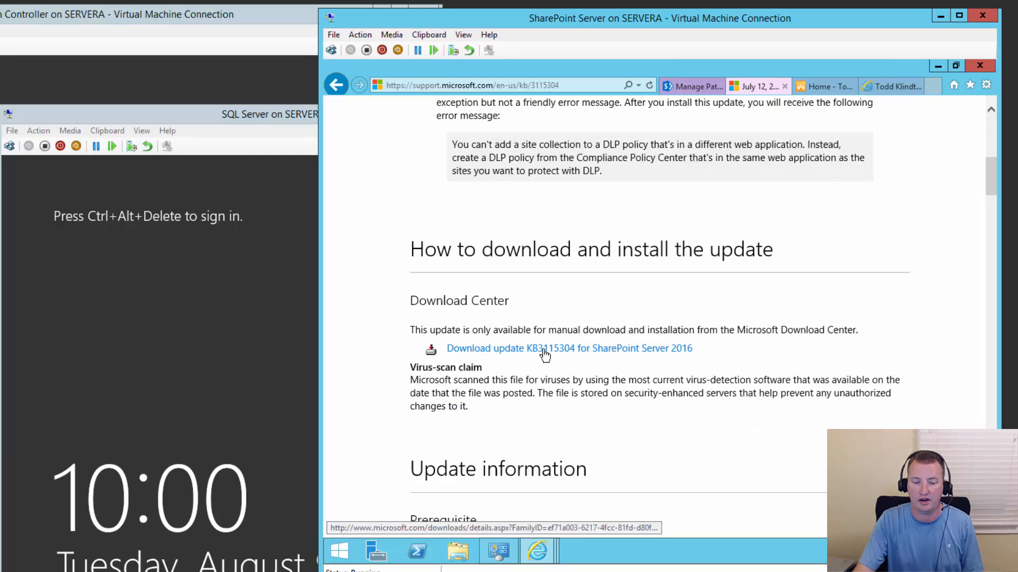
# Step: Start the English KB3115304 download from the Download Center using Save As
pyautogui.click(570, 354)
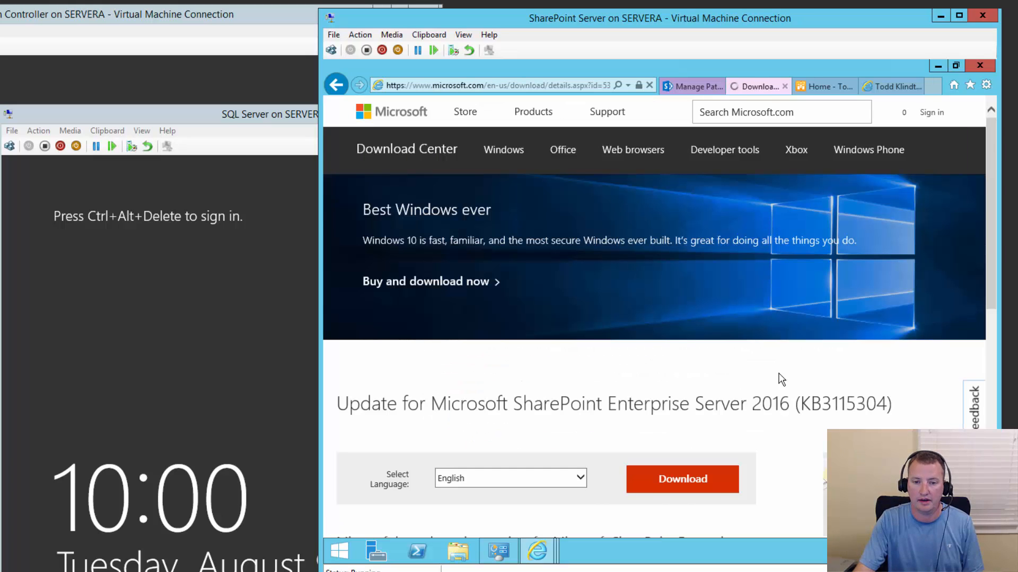
pyautogui.scroll(-1, 732, 374)
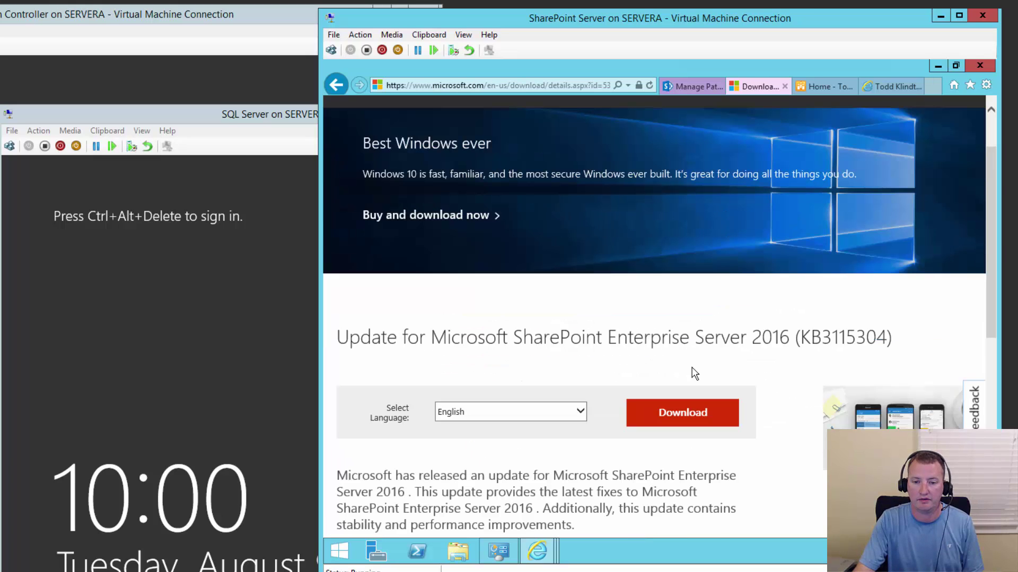
pyautogui.click(580, 413)
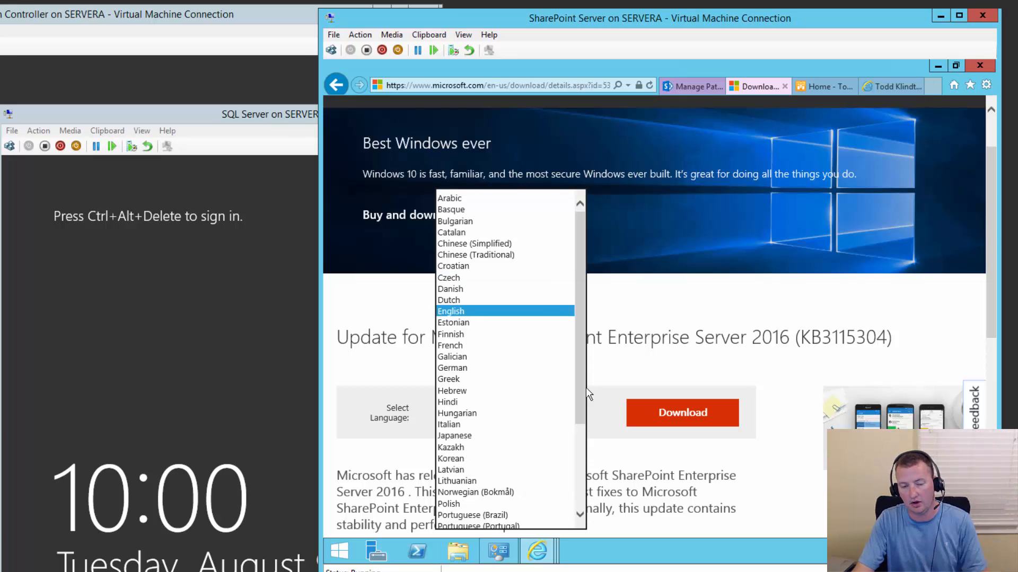
pyautogui.click(546, 310)
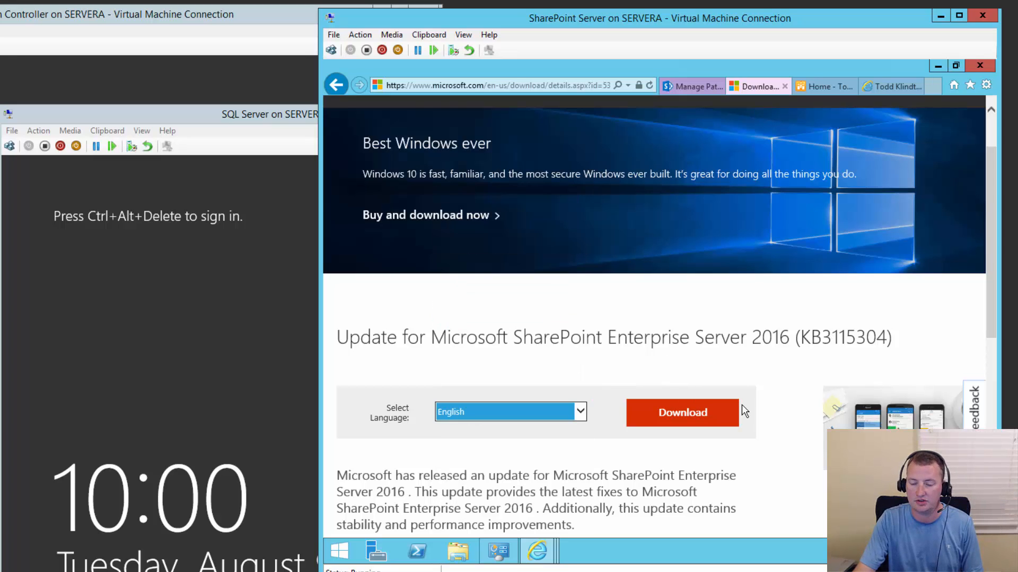
pyautogui.click(704, 416)
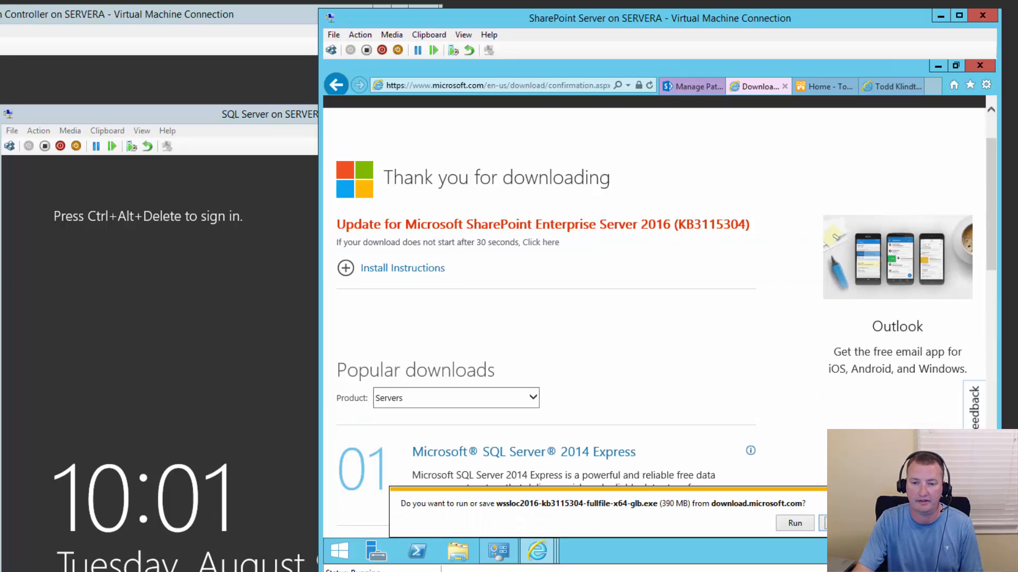
pyautogui.click(867, 478)
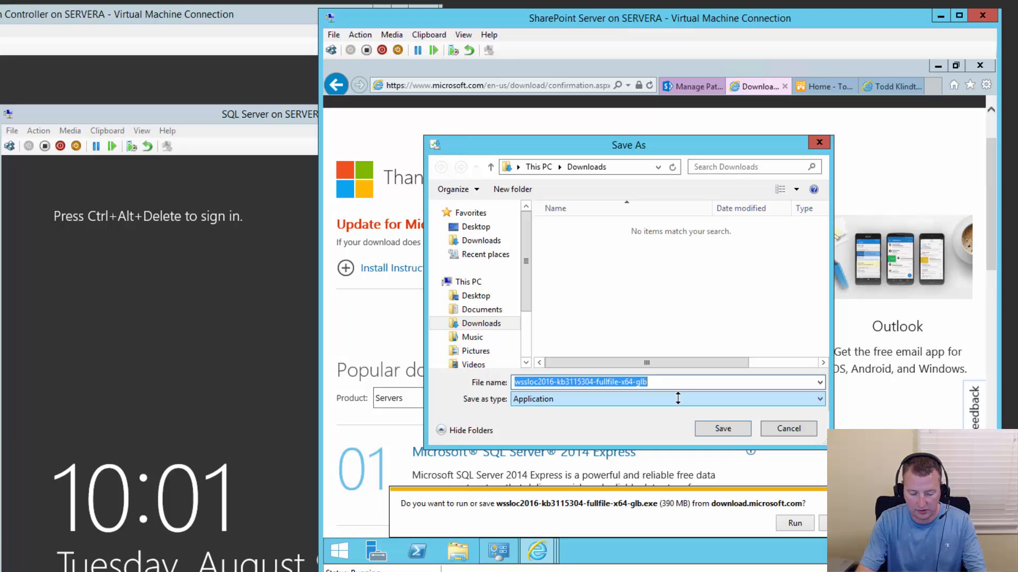
pyautogui.write('c:')
# Step: Save the update package into C:\Install\July 2016 CU
pyautogui.press('Return')
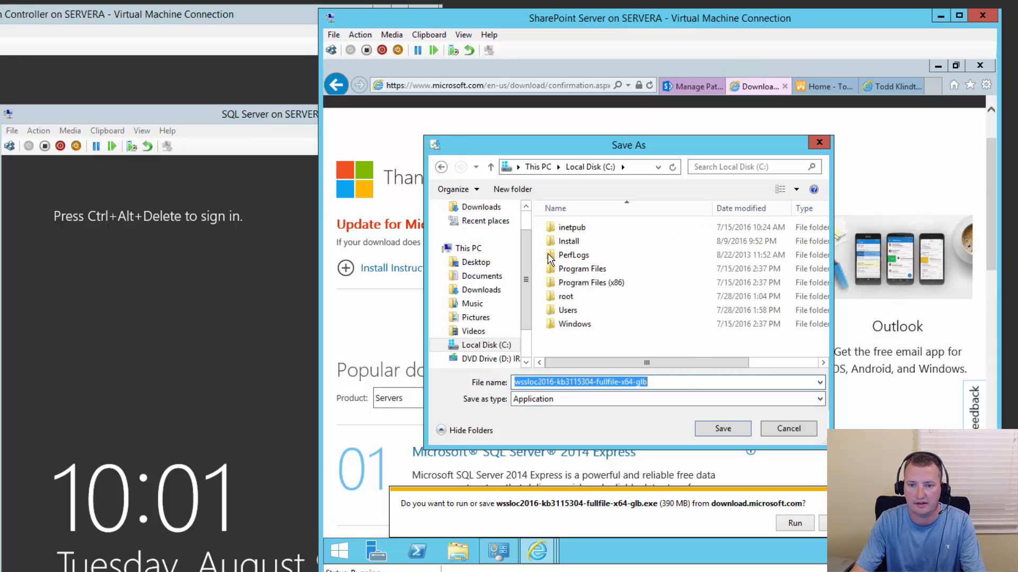
pyautogui.doubleClick(569, 241)
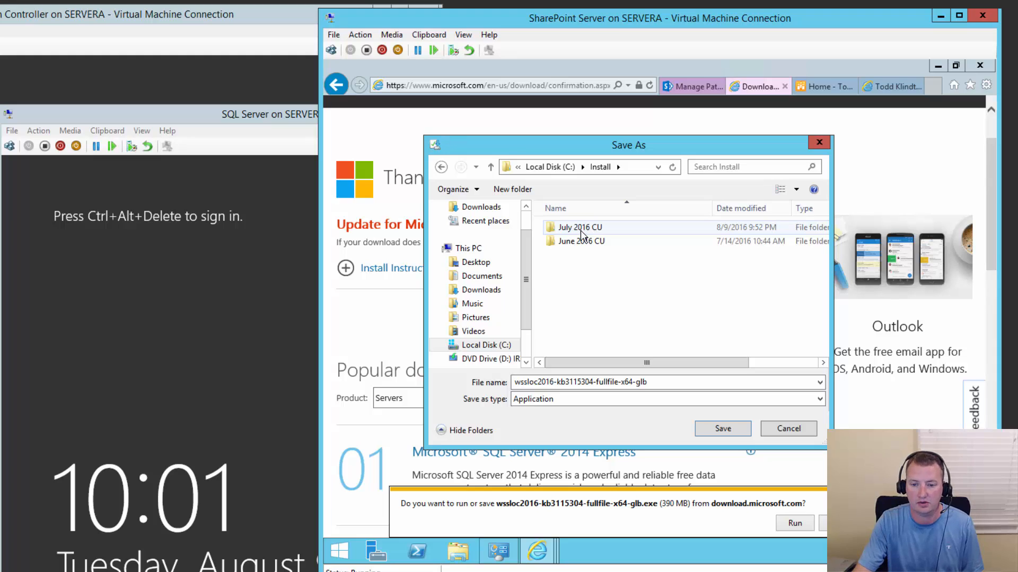
pyautogui.doubleClick(581, 229)
pyautogui.click(731, 428)
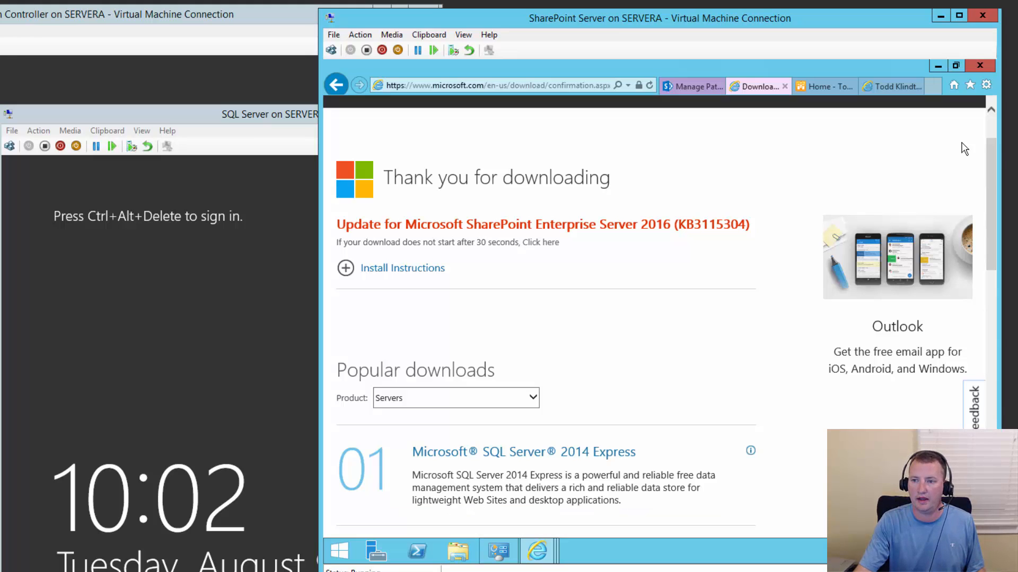
# Step: Close Internet Explorer with all of its tabs
pyautogui.click(981, 67)
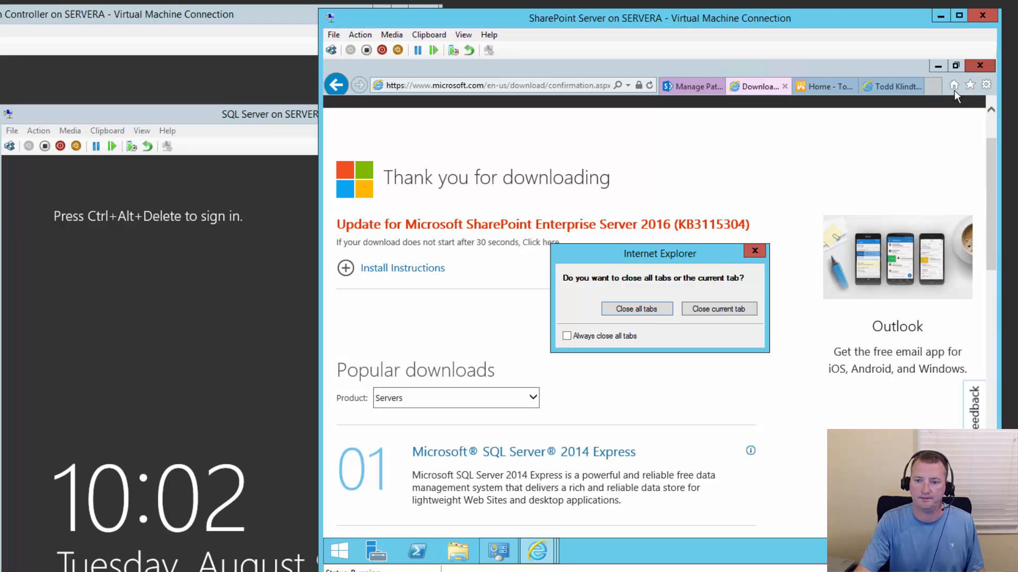
pyautogui.click(637, 308)
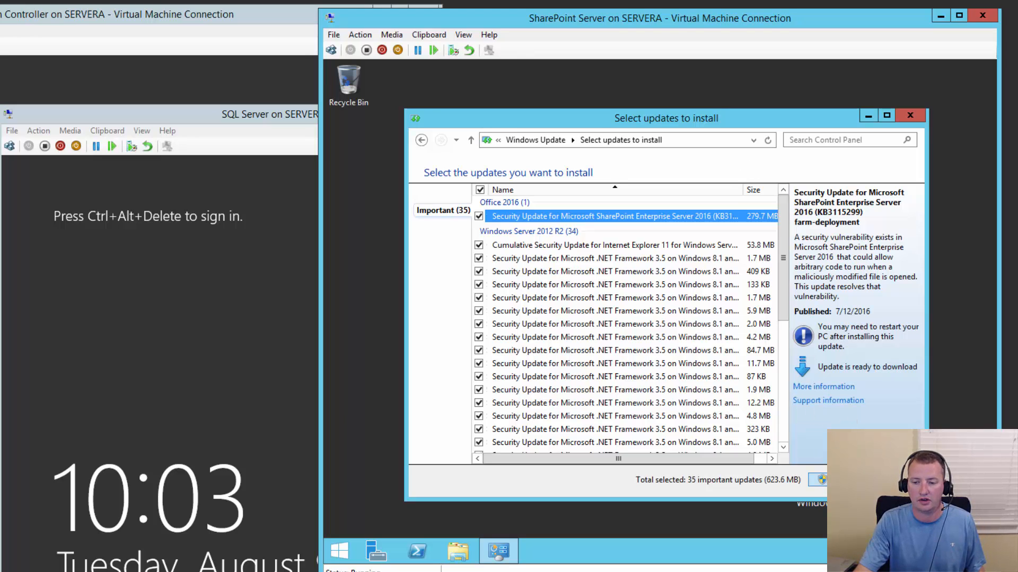
# Step: Install the 35 selected important updates until only a restart remains
pyautogui.click(847, 480)
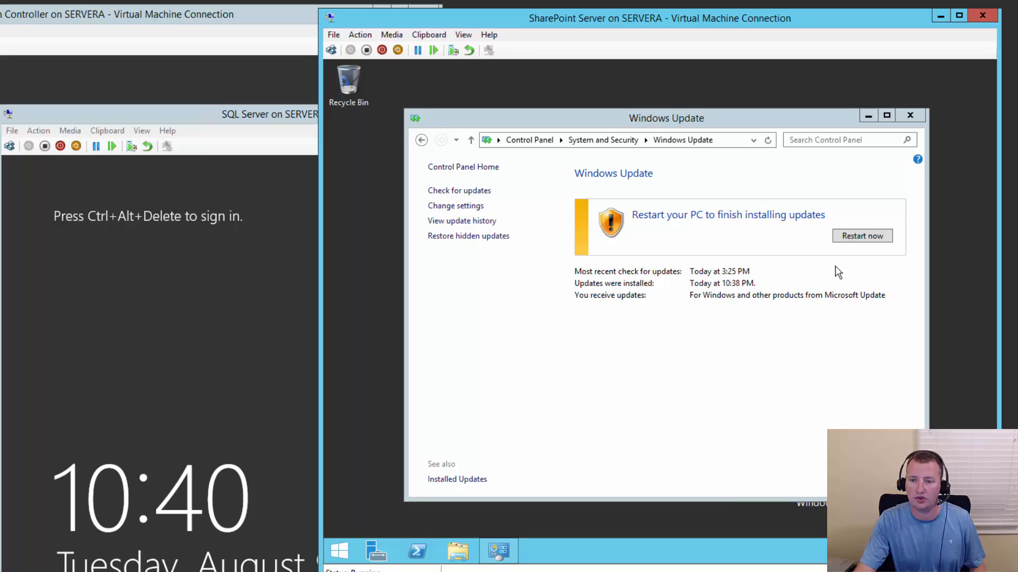
# Step: Restart the server to finish the updates, then sign back in as sp_install
pyautogui.click(859, 237)
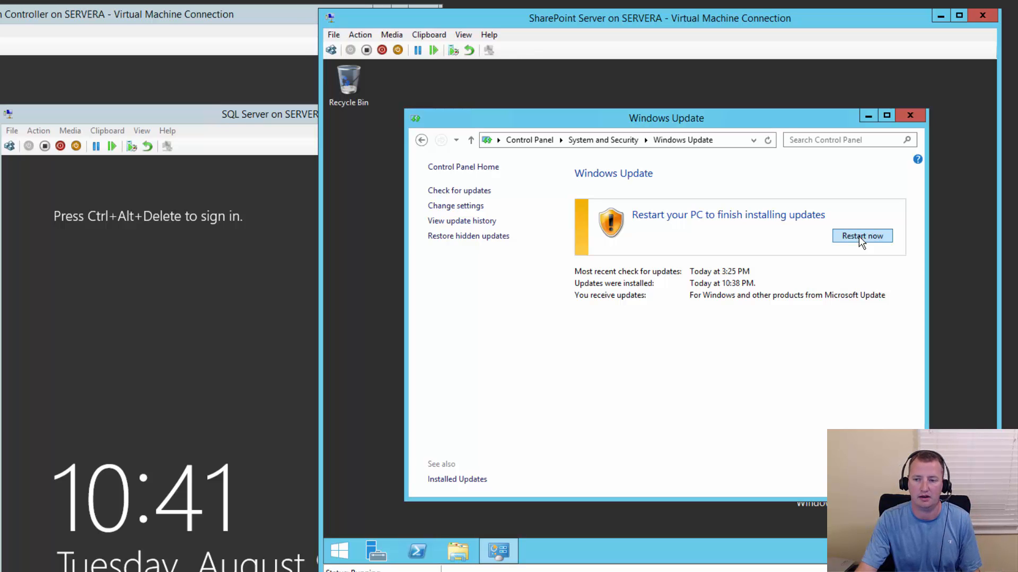
pyautogui.click(859, 236)
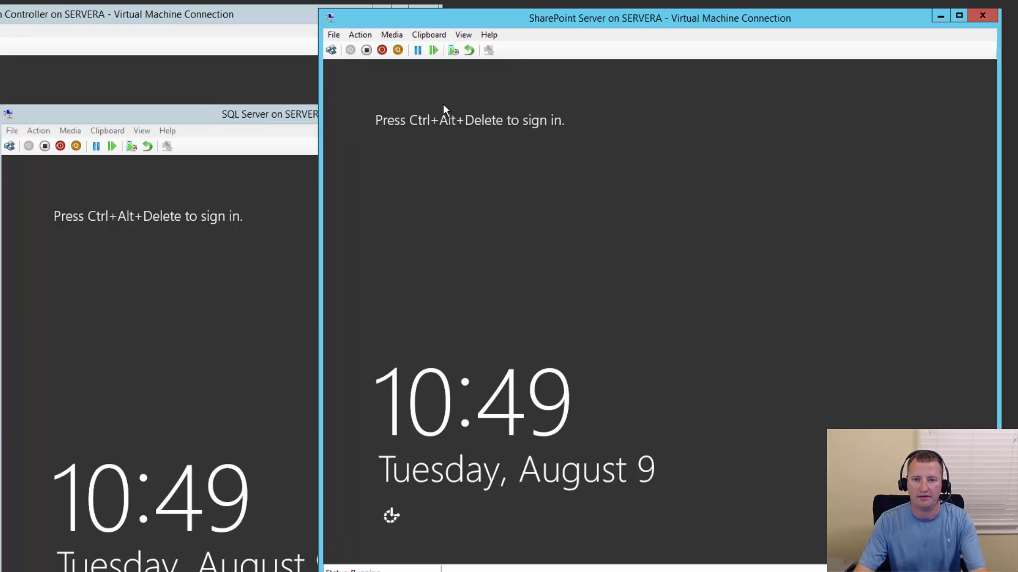
pyautogui.click(333, 50)
pyautogui.write('*****')
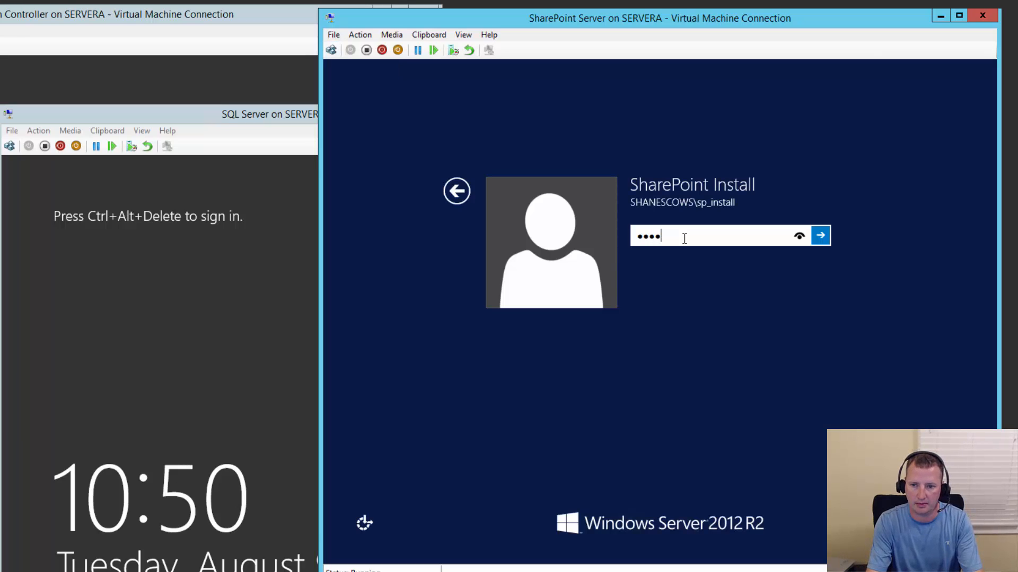
pyautogui.press('Return')
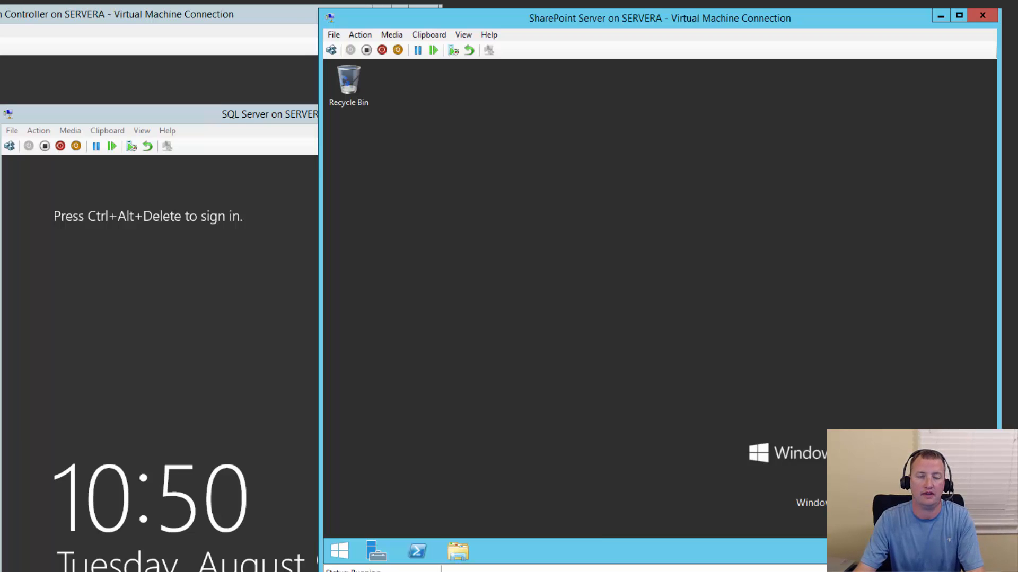
# Step: Relaunch SharePoint 2016 Central Administration as administrator from the Start screen
pyautogui.click(340, 552)
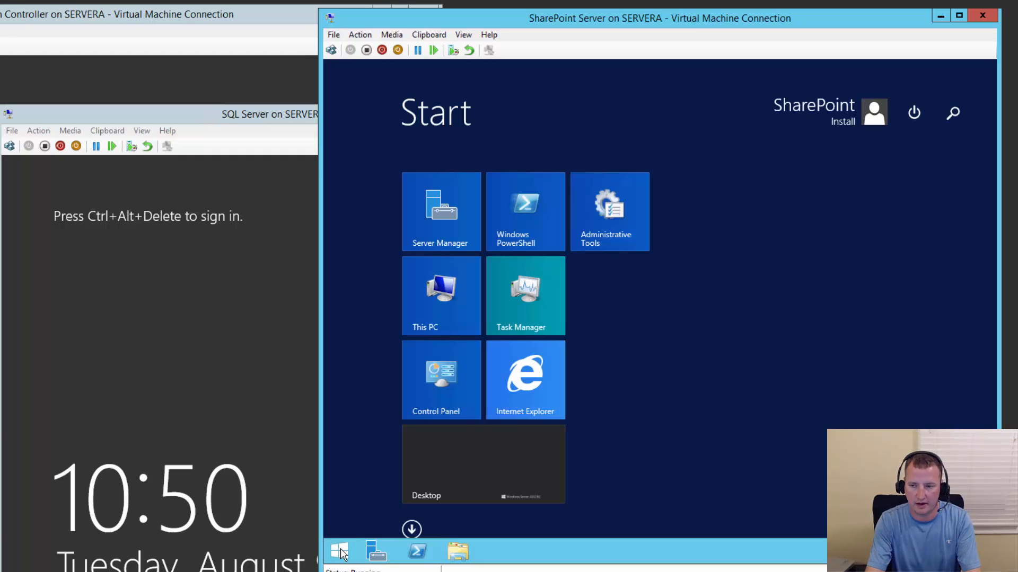
pyautogui.write('central admin')
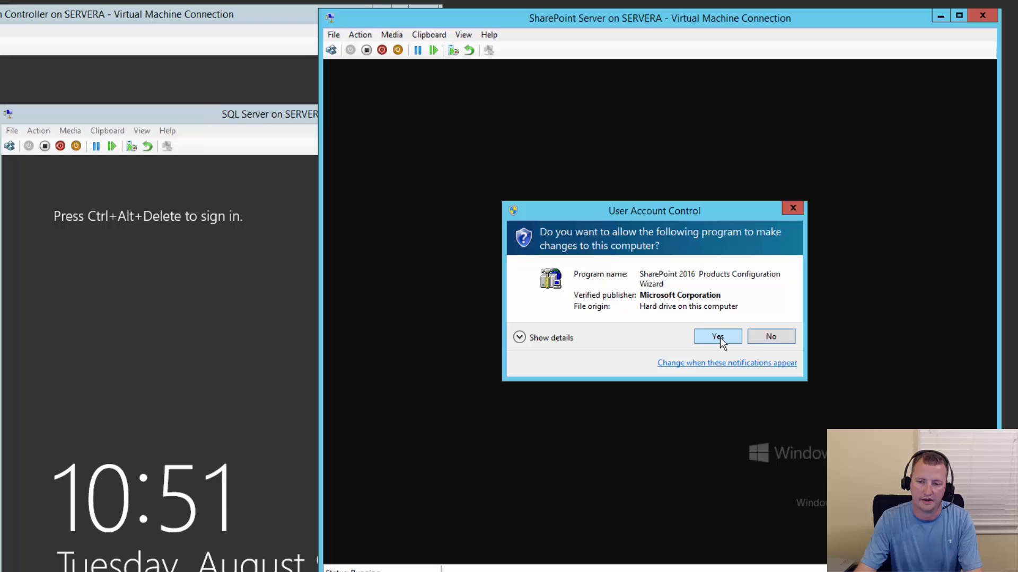
pyautogui.click(720, 337)
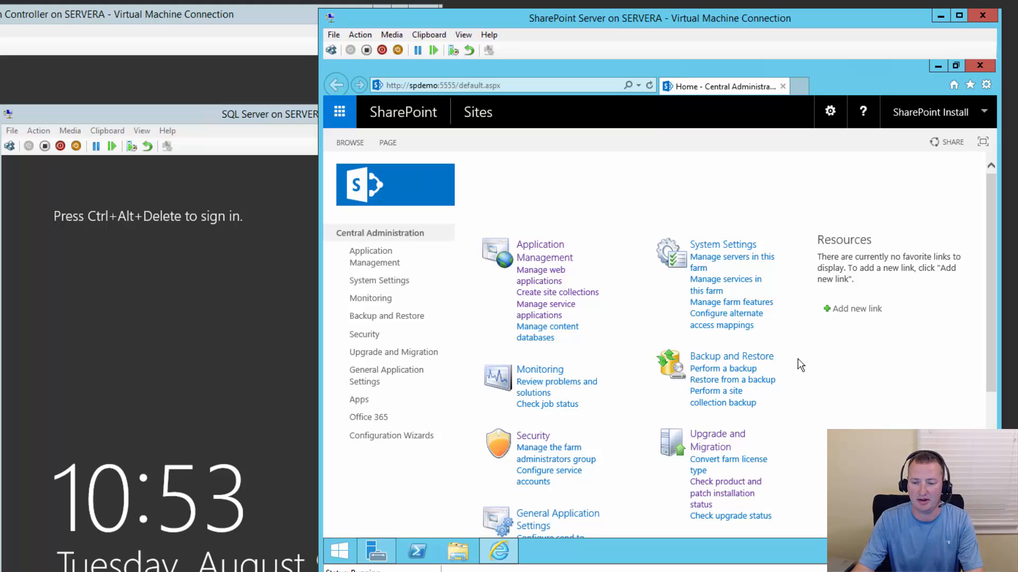
# Step: Check product and patch installation status, showing KB3115184 at version 16.0.4393.1000
pyautogui.click(714, 441)
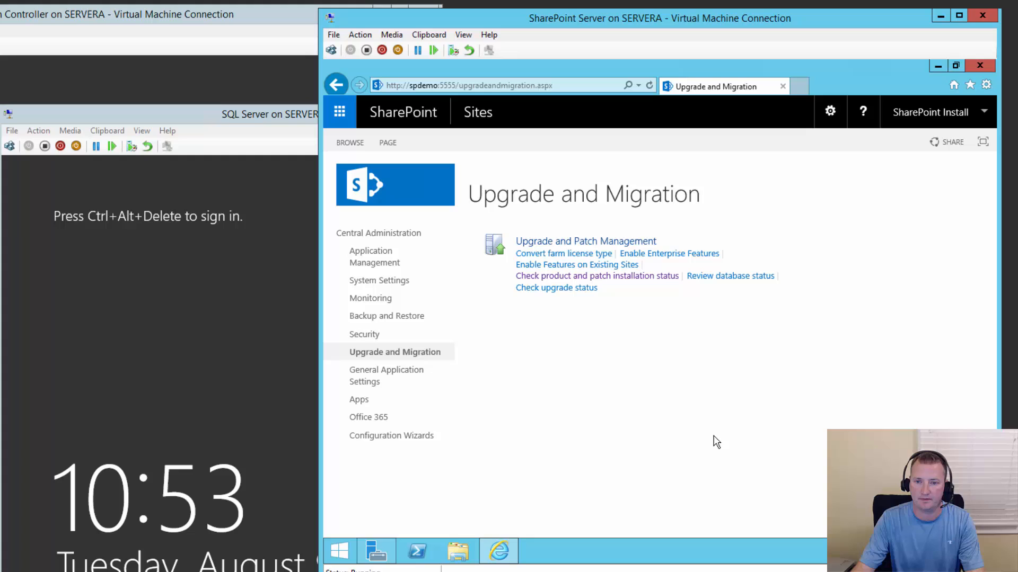
pyautogui.click(643, 282)
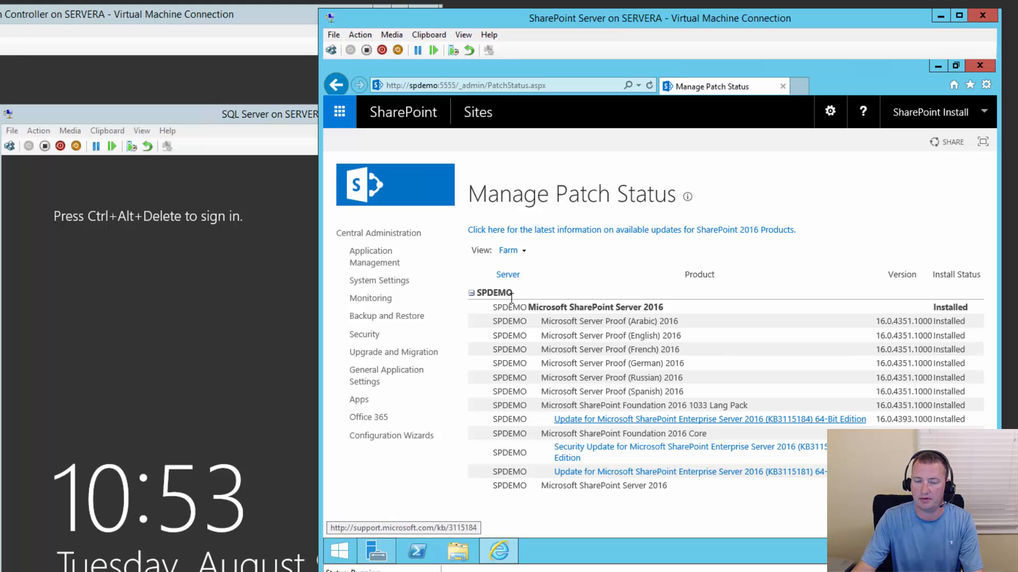
# Step: Review database status and the upgrade sessions list, returning to Upgrade and Migration after each
pyautogui.click(335, 87)
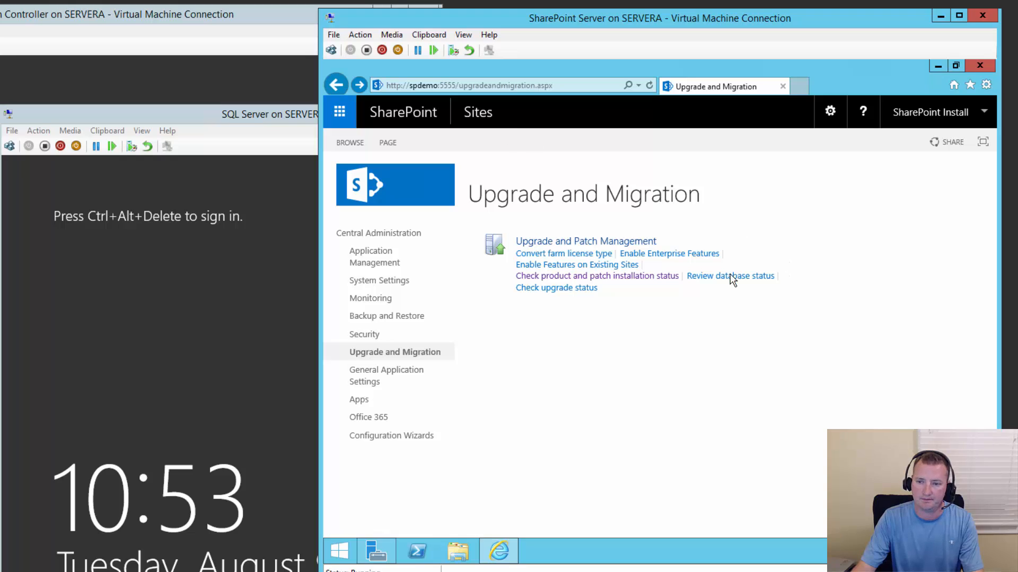
pyautogui.click(732, 276)
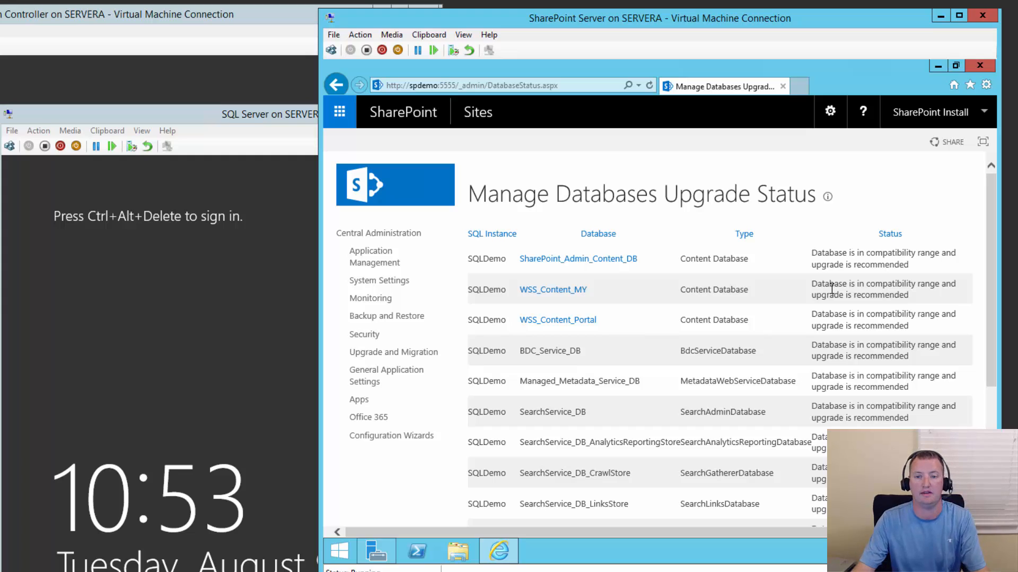
pyautogui.click(337, 86)
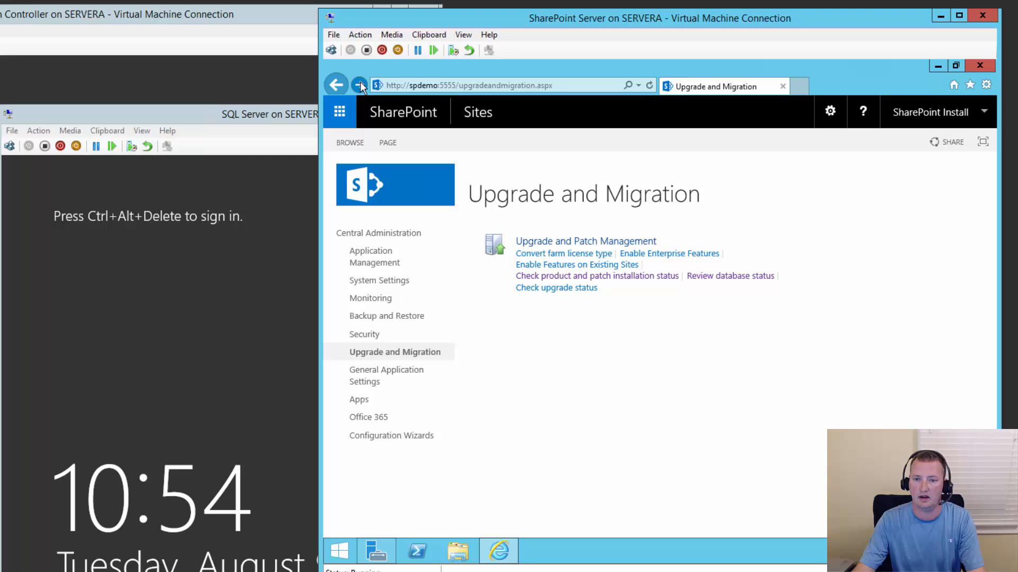
pyautogui.click(579, 291)
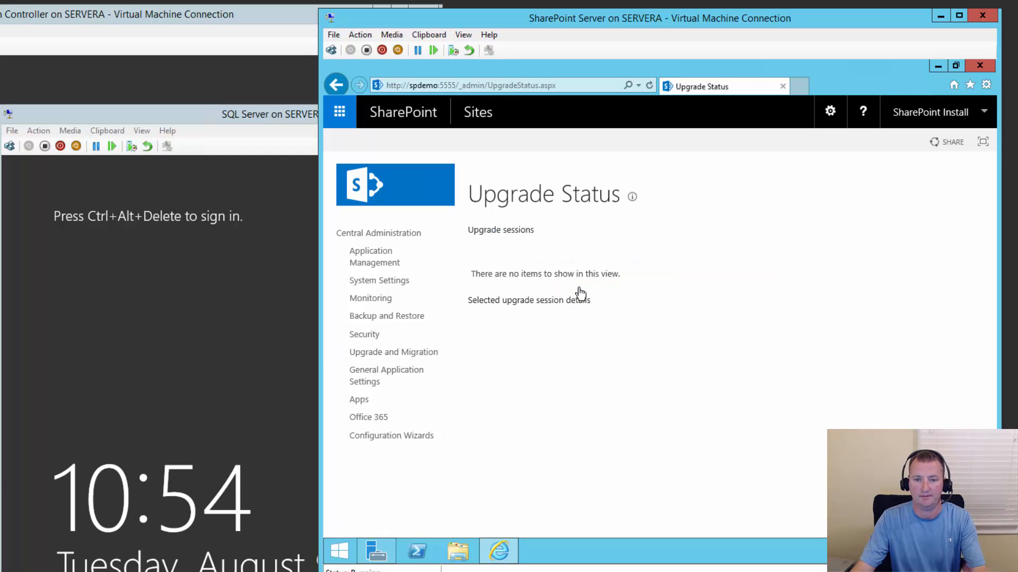
pyautogui.click(336, 86)
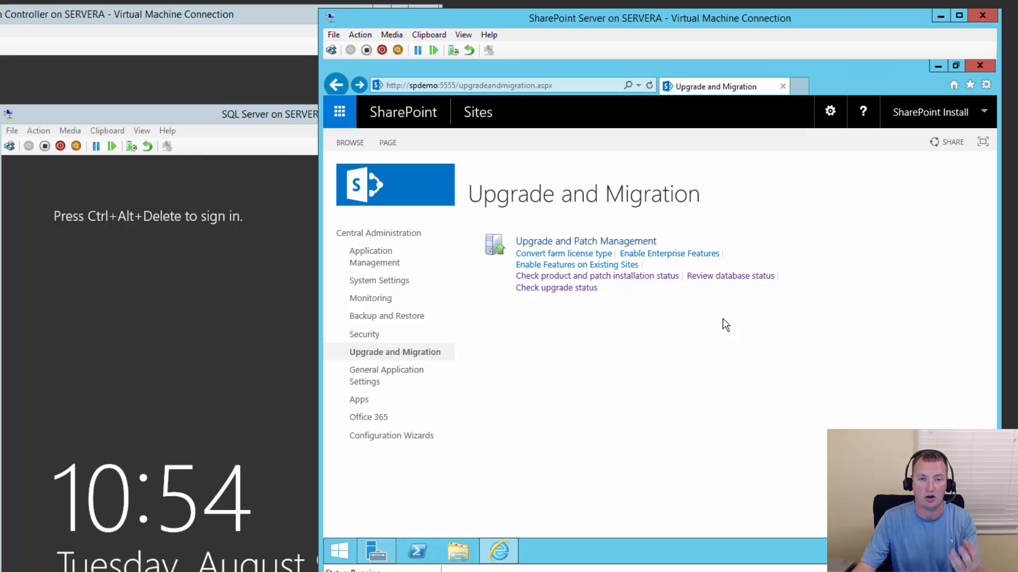
# Step: Run the wssloc2016 KB3115304 installer from C:\Install\July 2016 CU
pyautogui.click(459, 557)
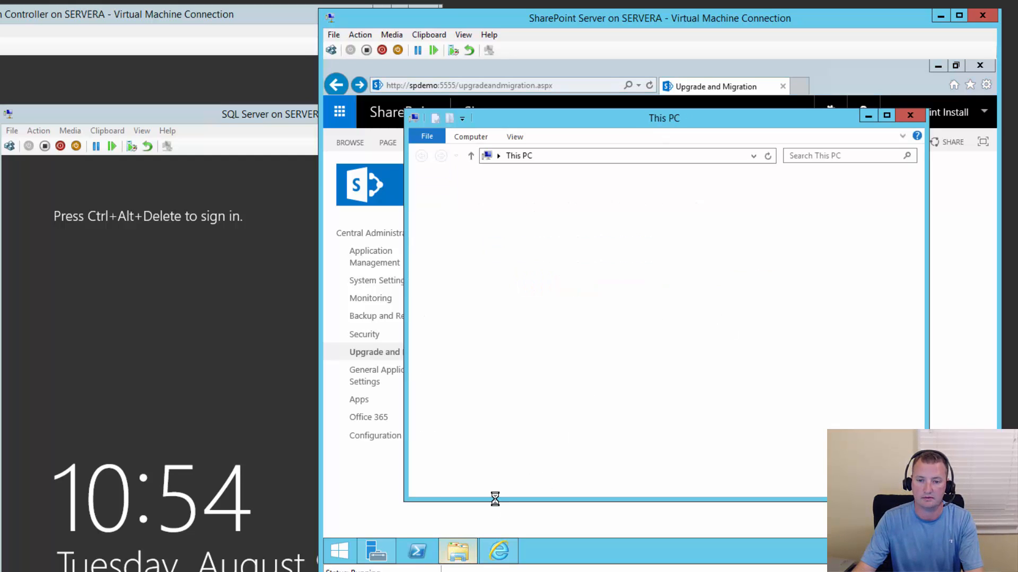
pyautogui.doubleClick(767, 340)
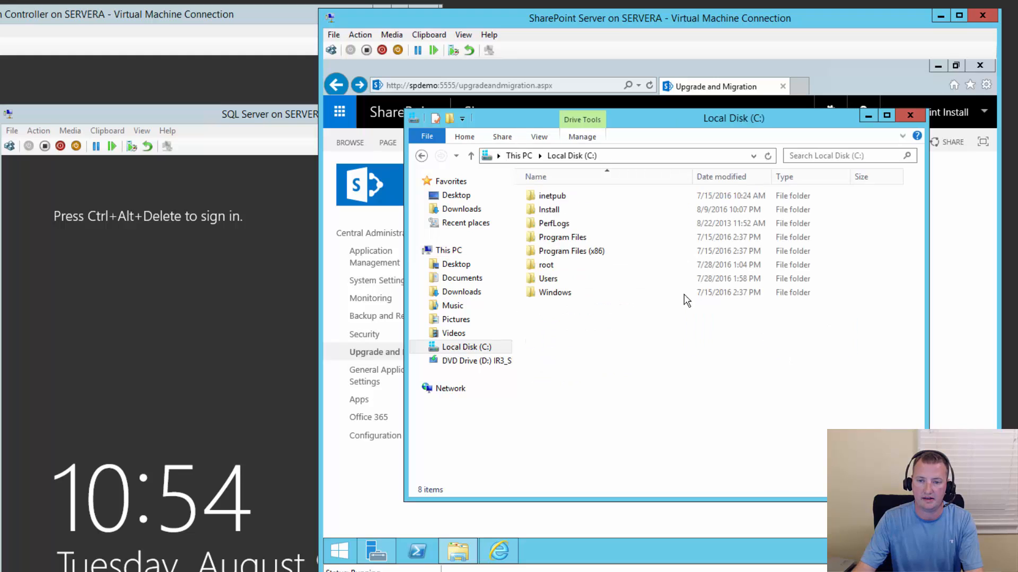
pyautogui.doubleClick(554, 213)
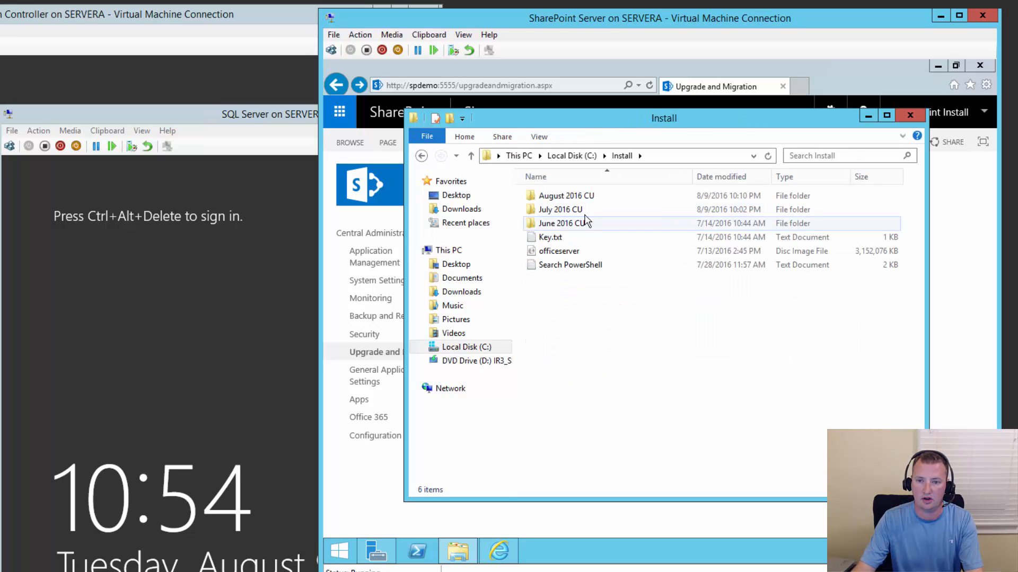
pyautogui.moveTo(560, 210)
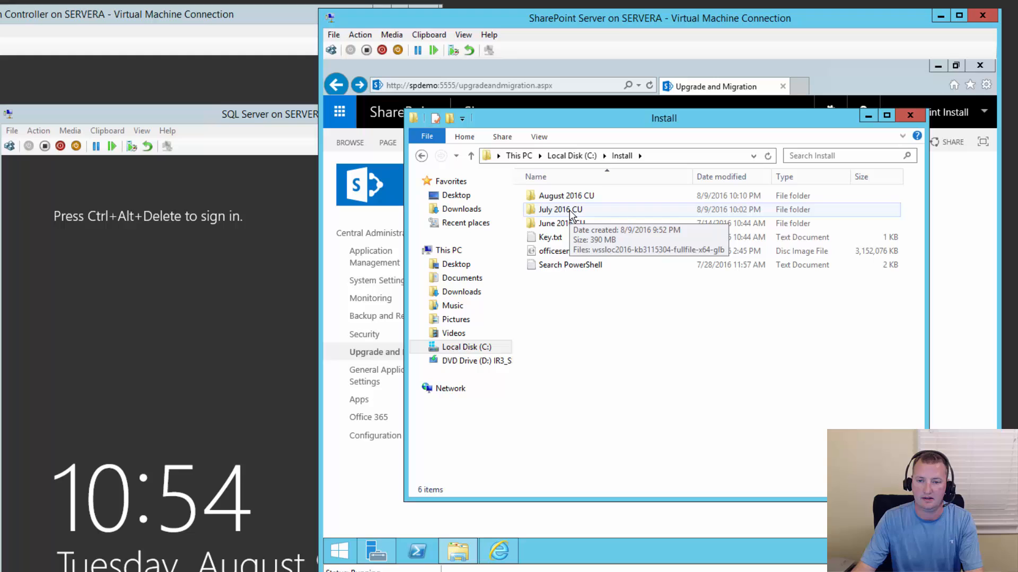
pyautogui.doubleClick(569, 212)
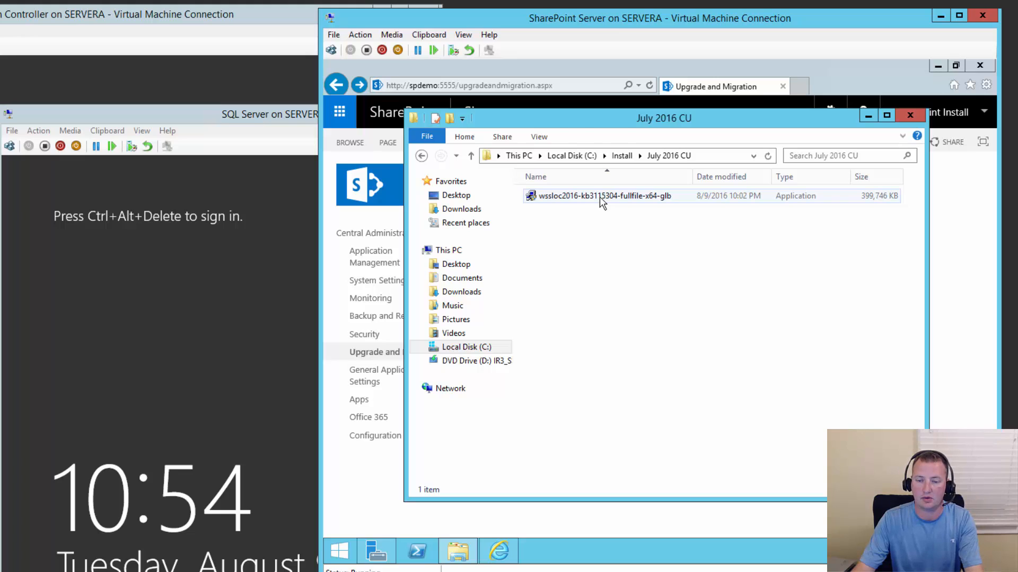
pyautogui.doubleClick(602, 197)
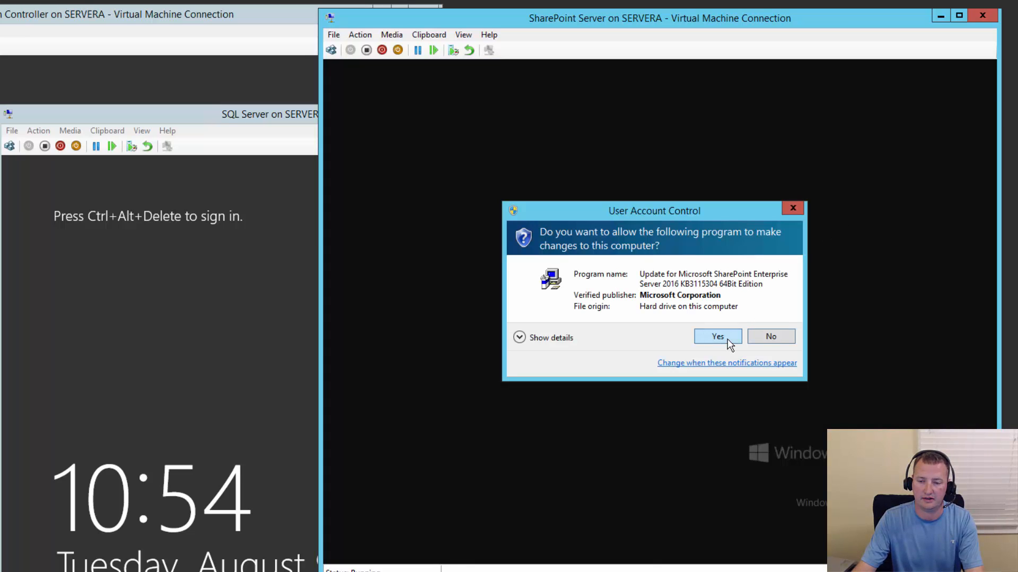
# Step: Approve UAC, accept the license terms, install KB3115304 to completion and close the CU folder window
pyautogui.click(718, 337)
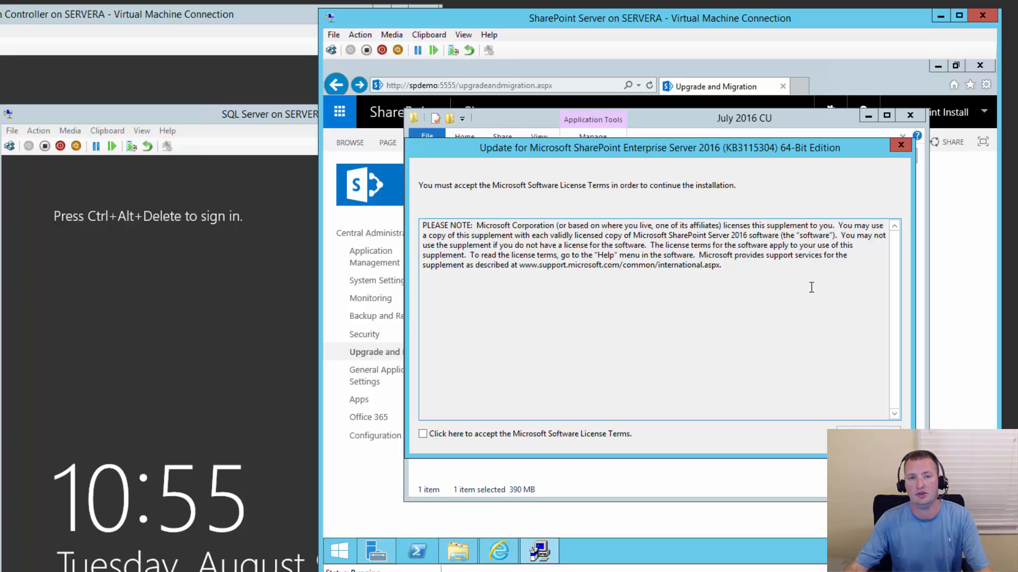
pyautogui.click(669, 354)
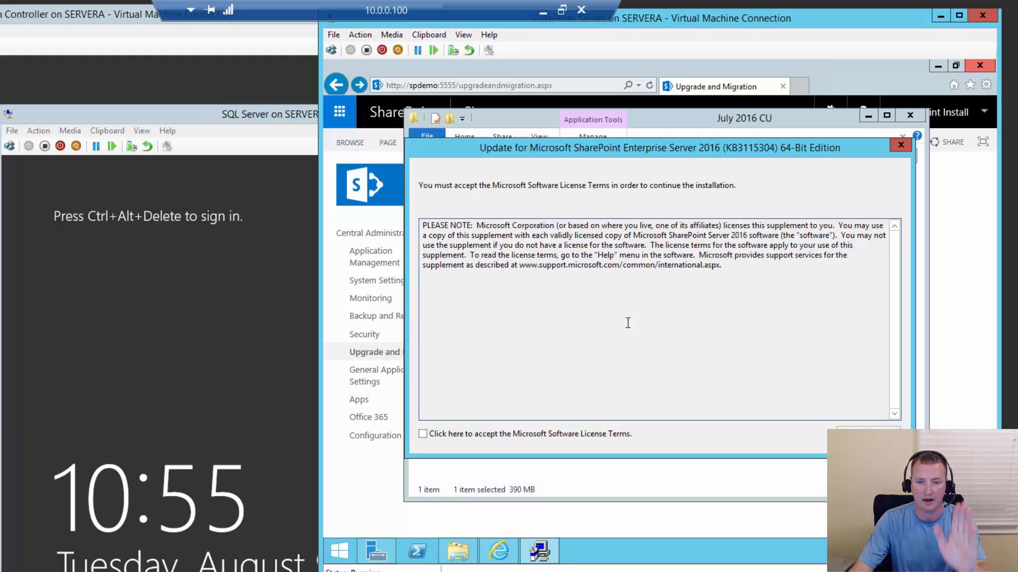
pyautogui.click(423, 435)
pyautogui.click(868, 439)
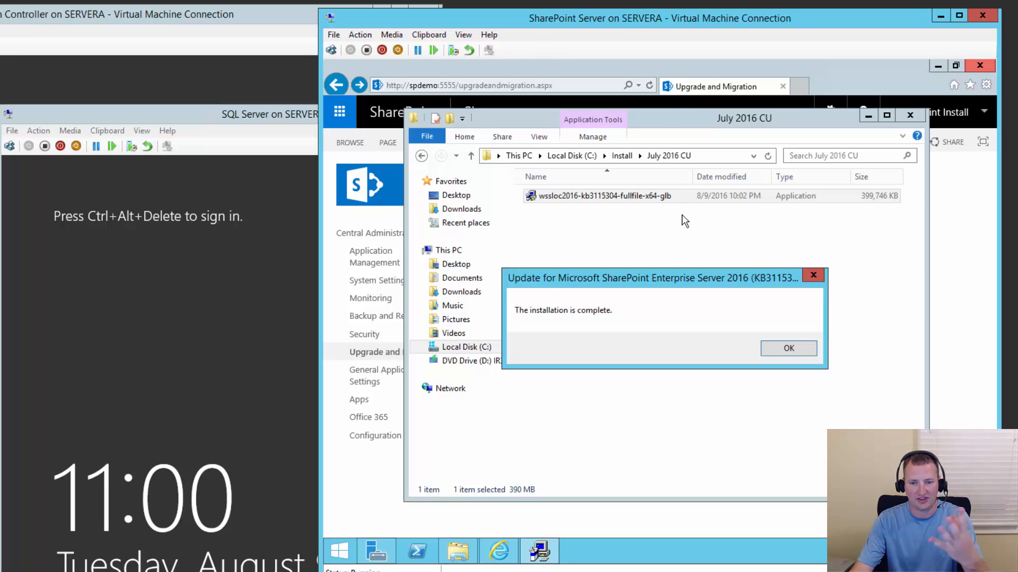
pyautogui.click(789, 350)
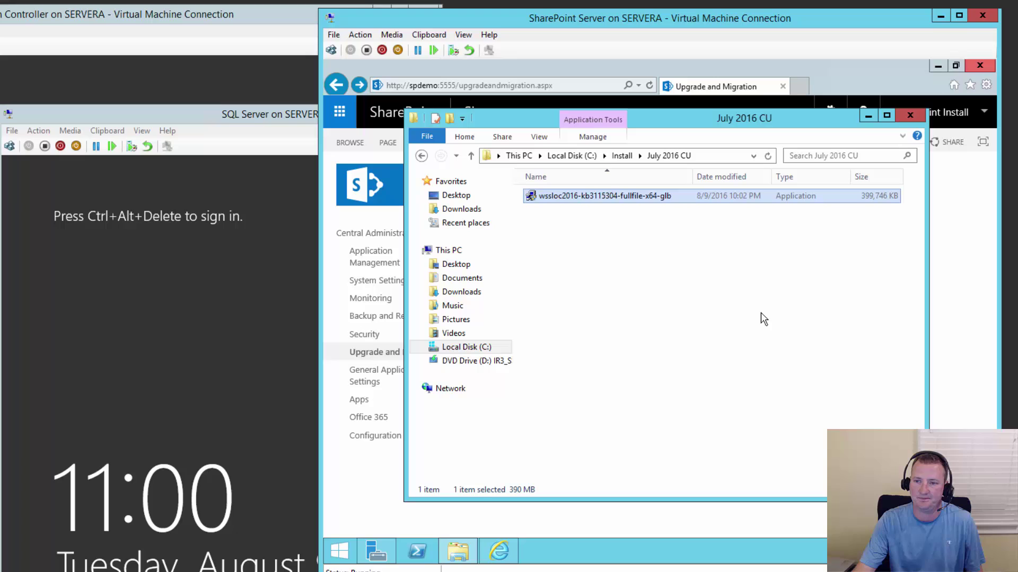
pyautogui.click(910, 117)
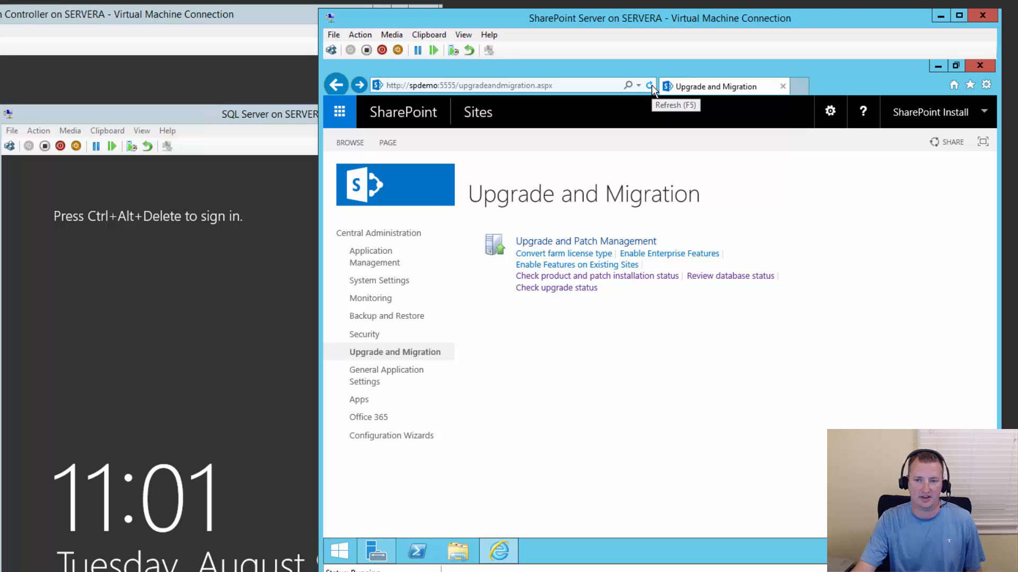
# Step: Recheck patch status and database status, then show the Upgrade Status page listing no sessions
pyautogui.click(636, 276)
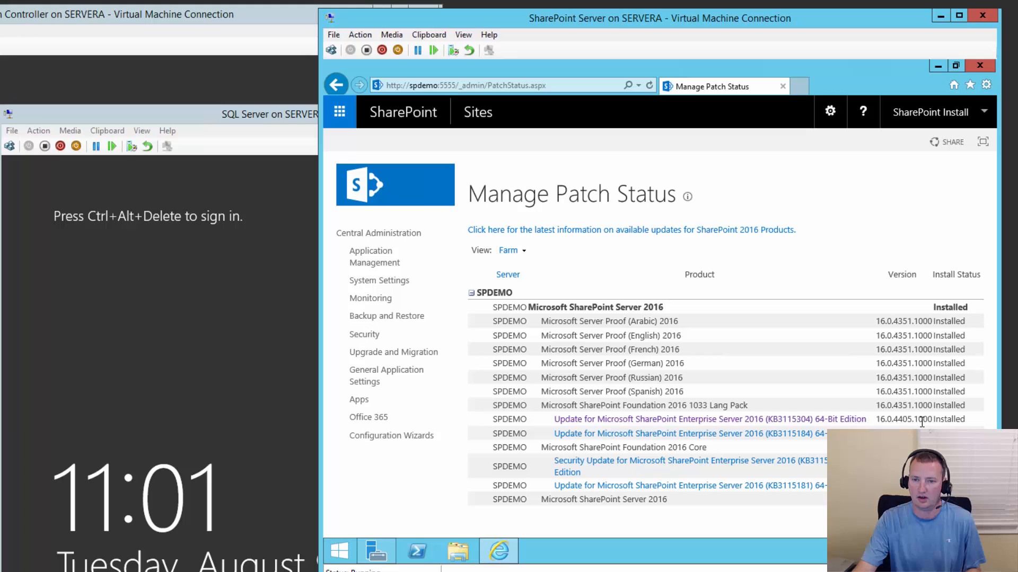
pyautogui.click(336, 84)
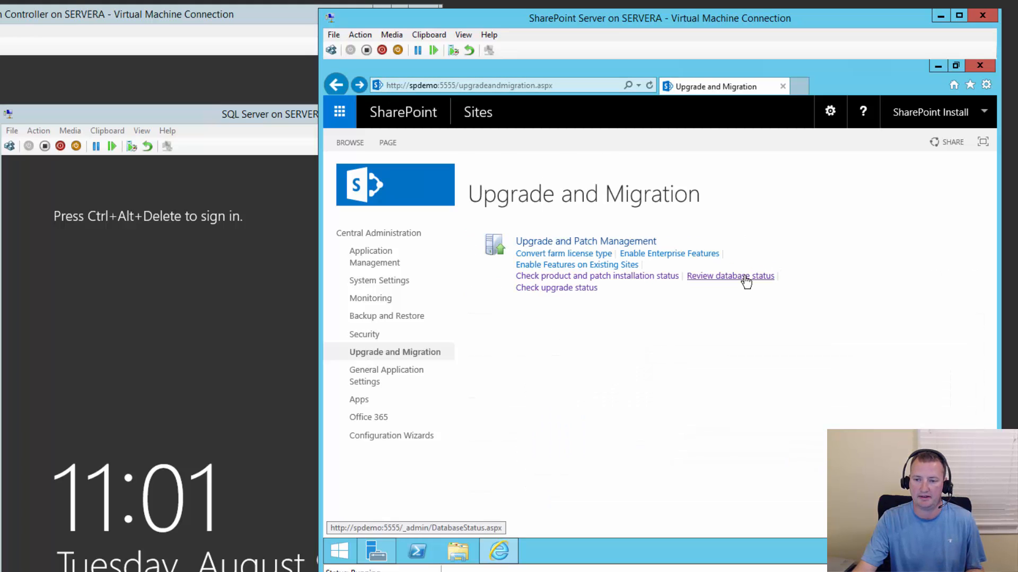
pyautogui.click(744, 277)
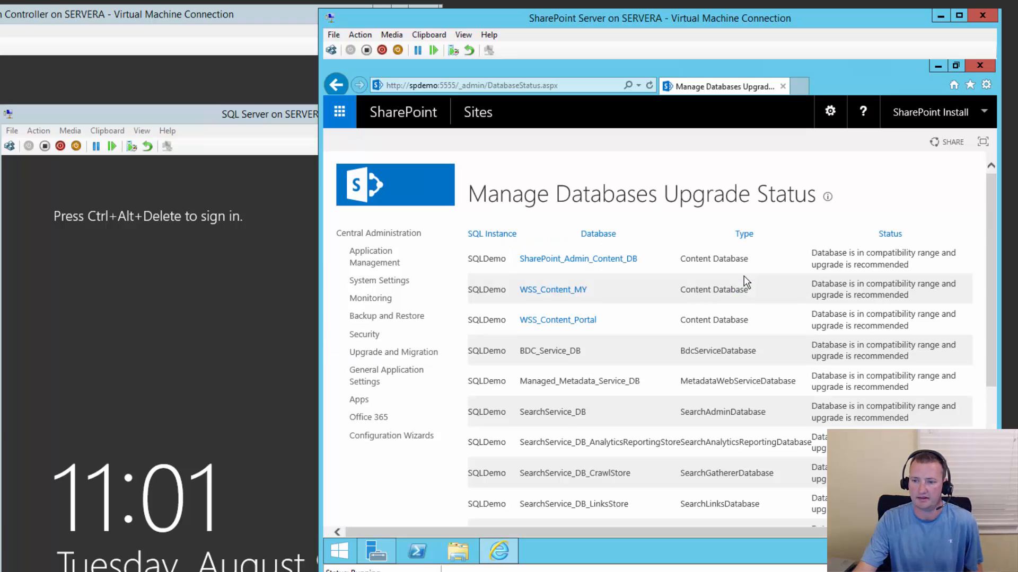
pyautogui.scroll(-4, 880, 412)
pyautogui.scroll(-1, 875, 410)
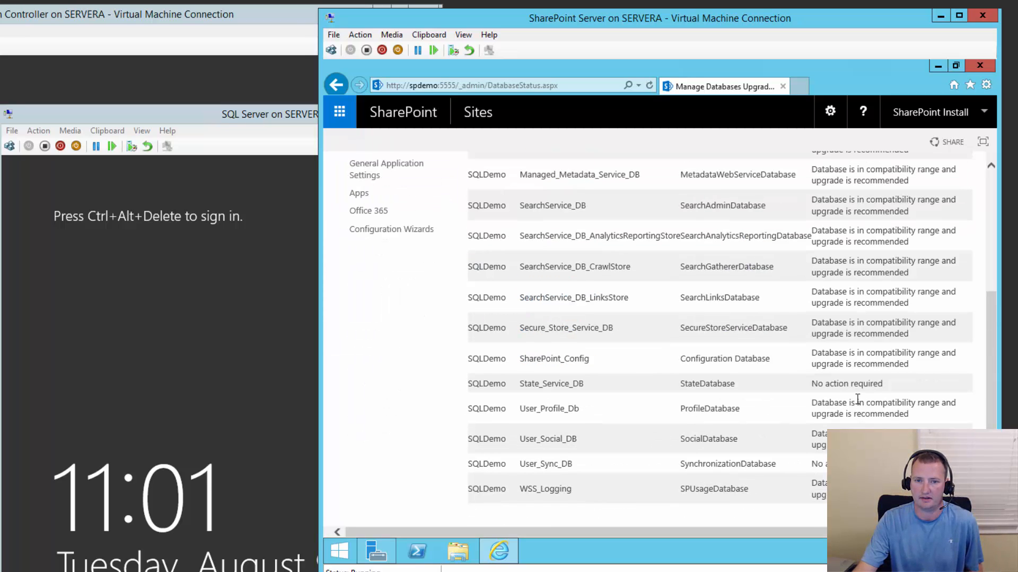
pyautogui.scroll(5, 859, 407)
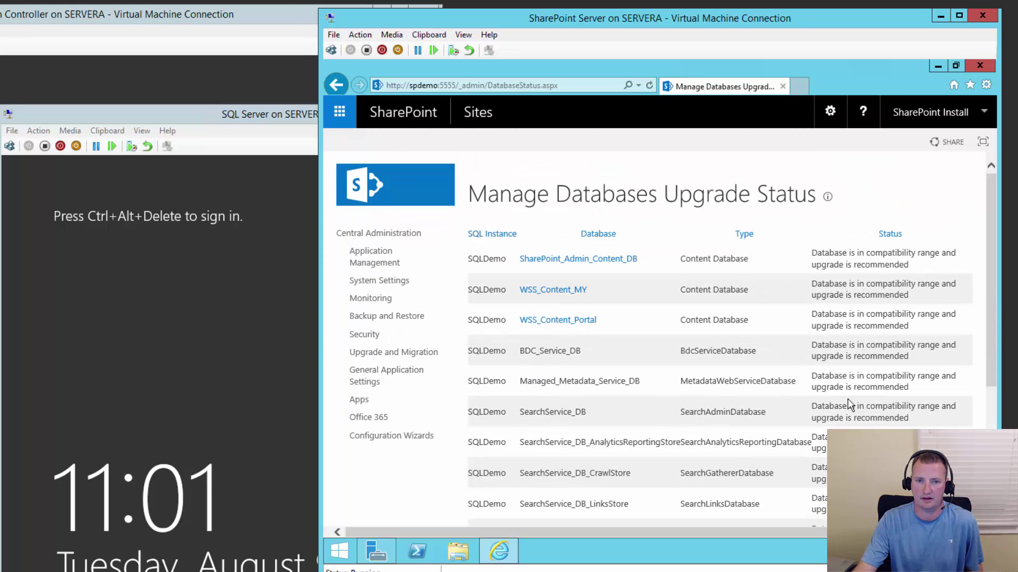
pyautogui.click(337, 85)
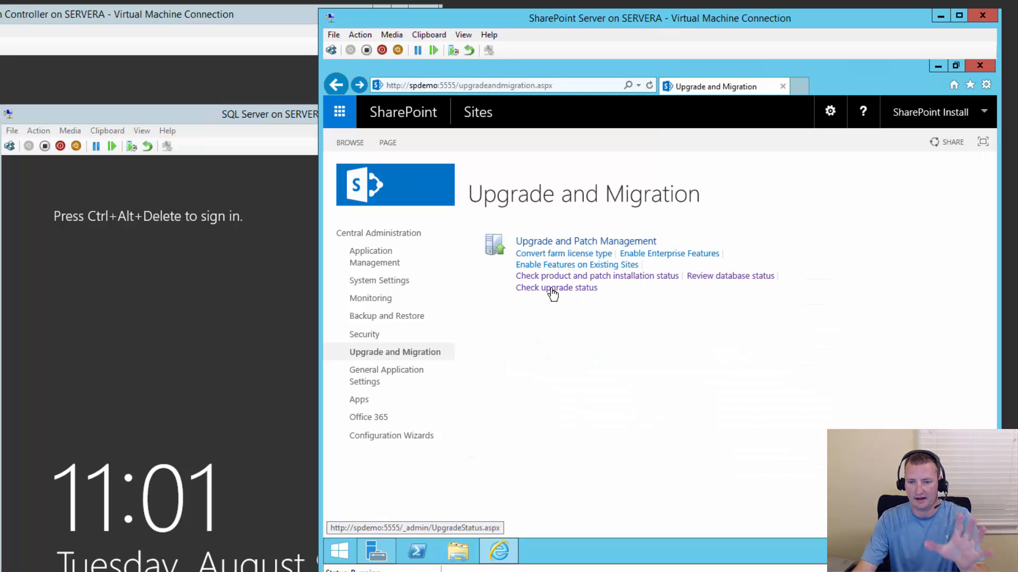
pyautogui.click(552, 288)
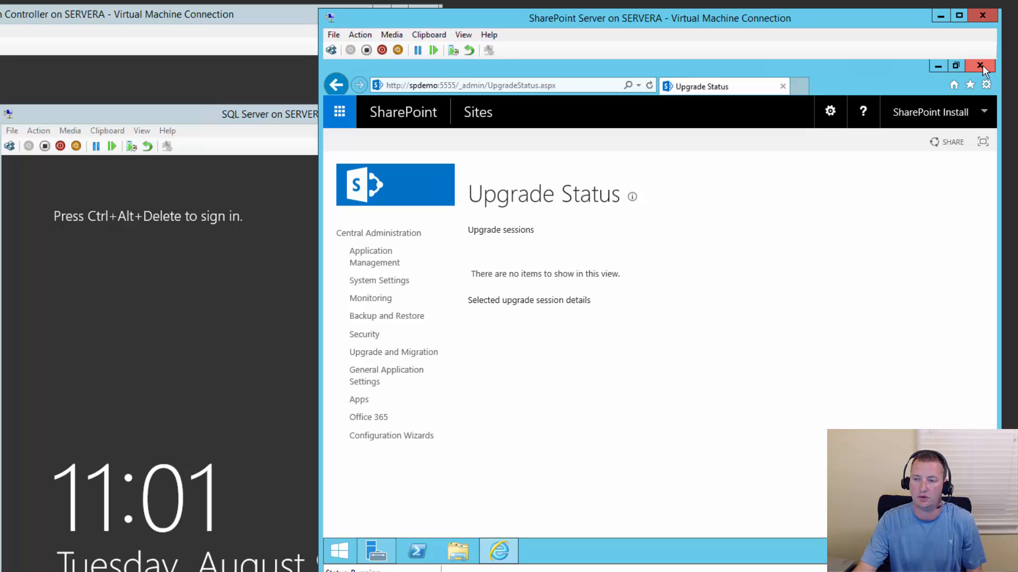
# Step: Close IE and Server Manager, then start SharePoint 2016 Products Configuration Wizard from Start with admin rights
pyautogui.click(981, 65)
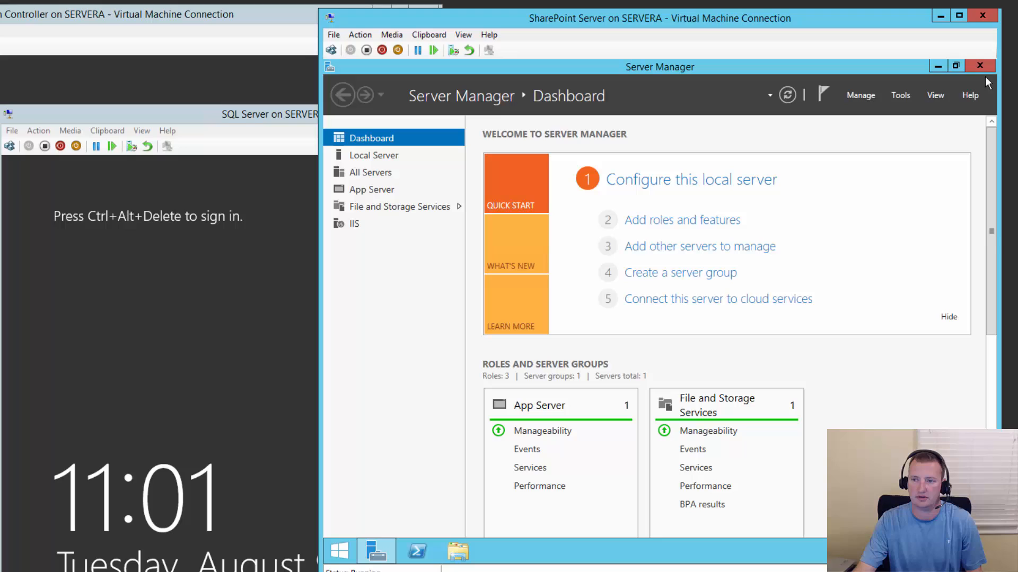
pyautogui.click(984, 66)
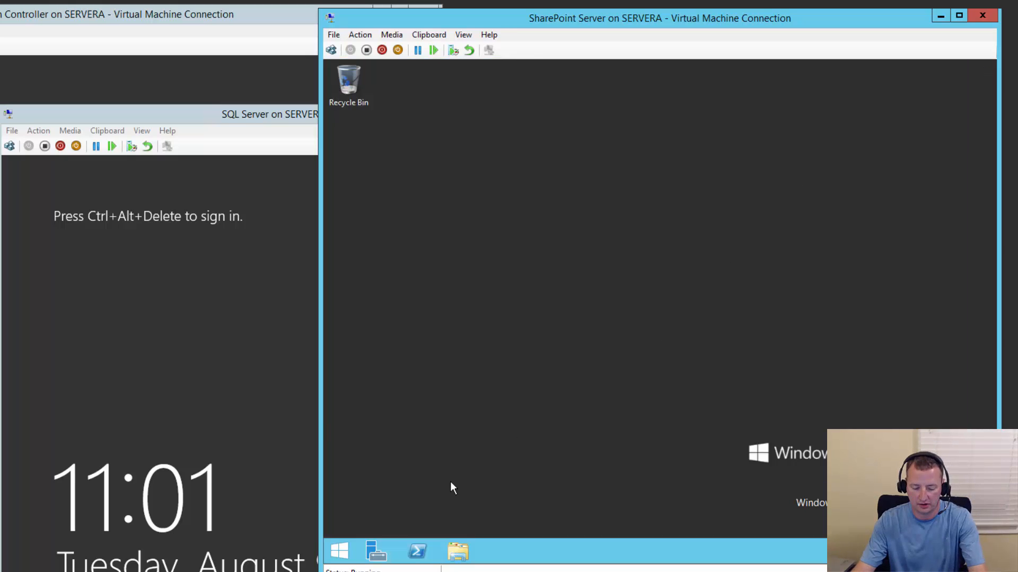
pyautogui.click(342, 551)
pyautogui.write('con')
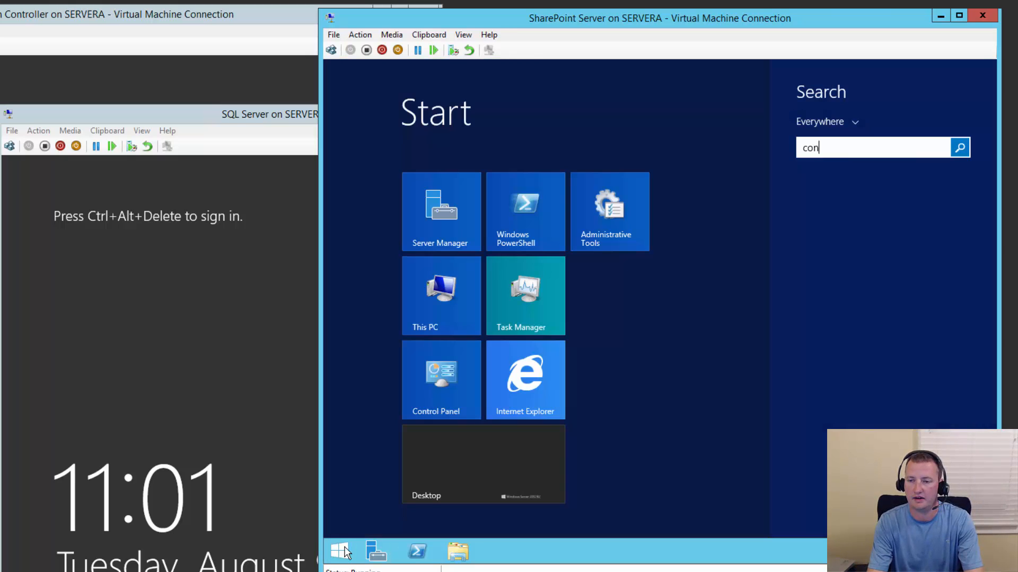
pyautogui.write('fig')
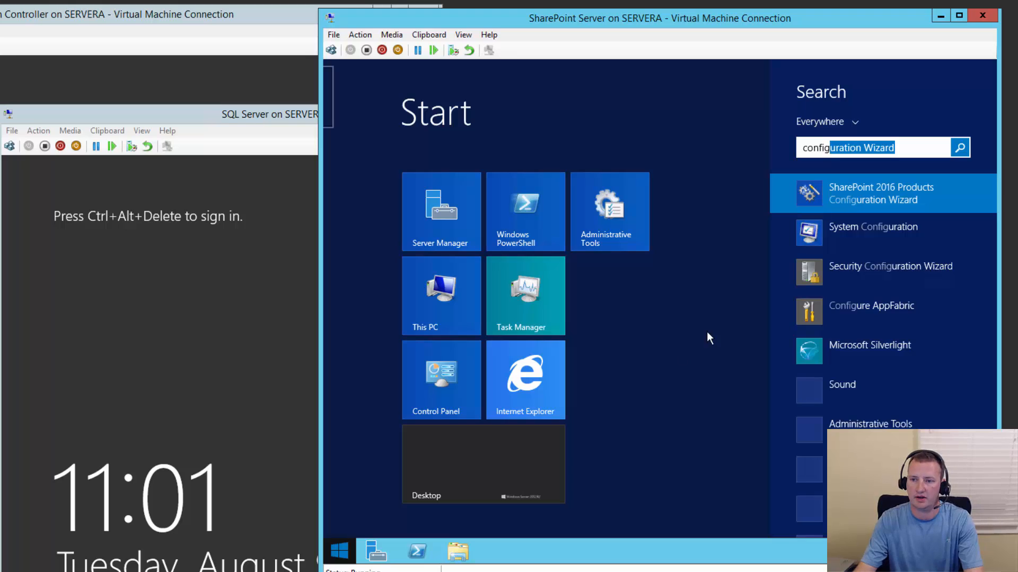
pyautogui.click(889, 193)
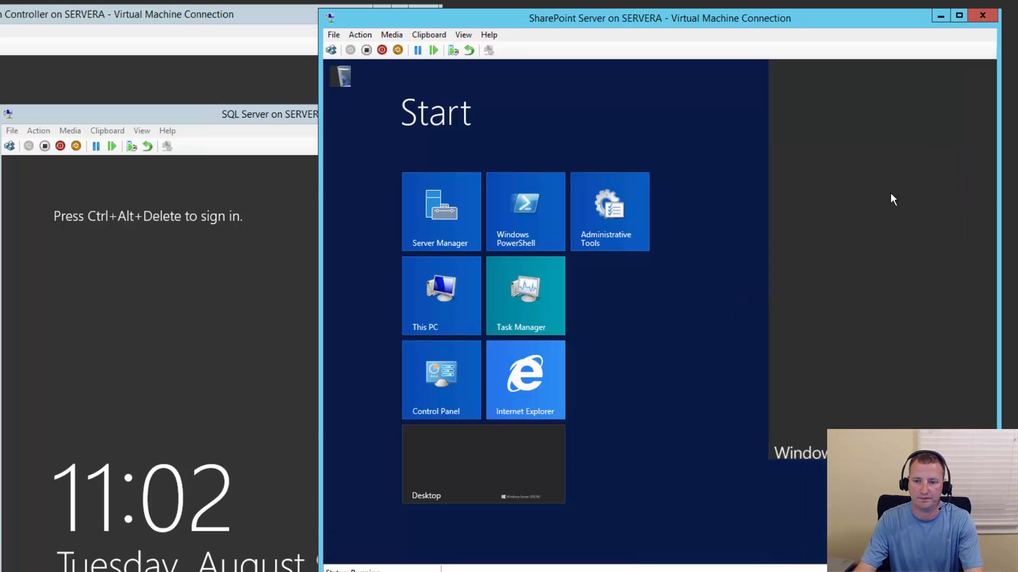
pyautogui.click(716, 338)
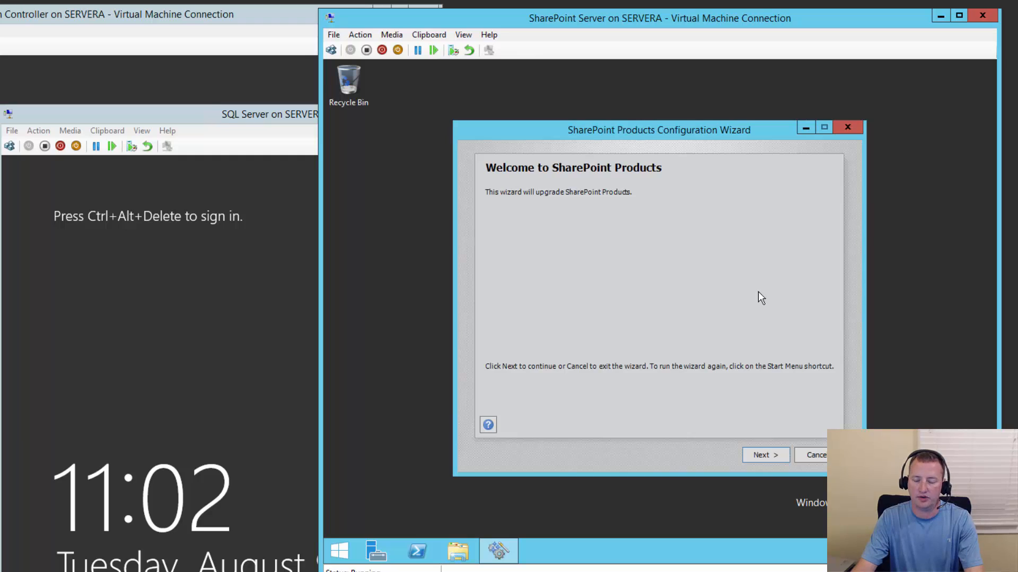
# Step: Step through the wizard, allow service restarts, complete configuration and finish into Central Administration
pyautogui.click(763, 454)
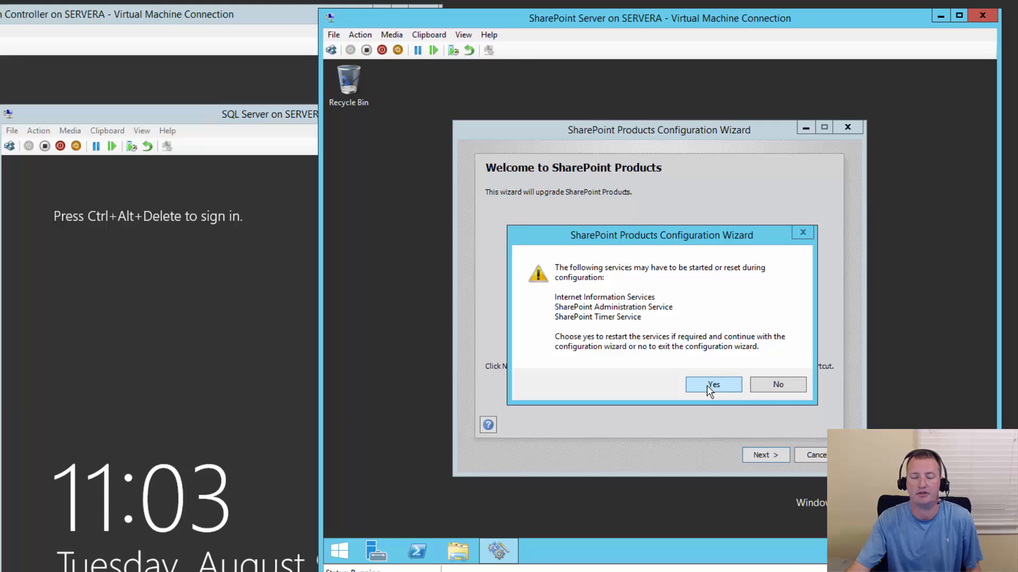
pyautogui.click(707, 385)
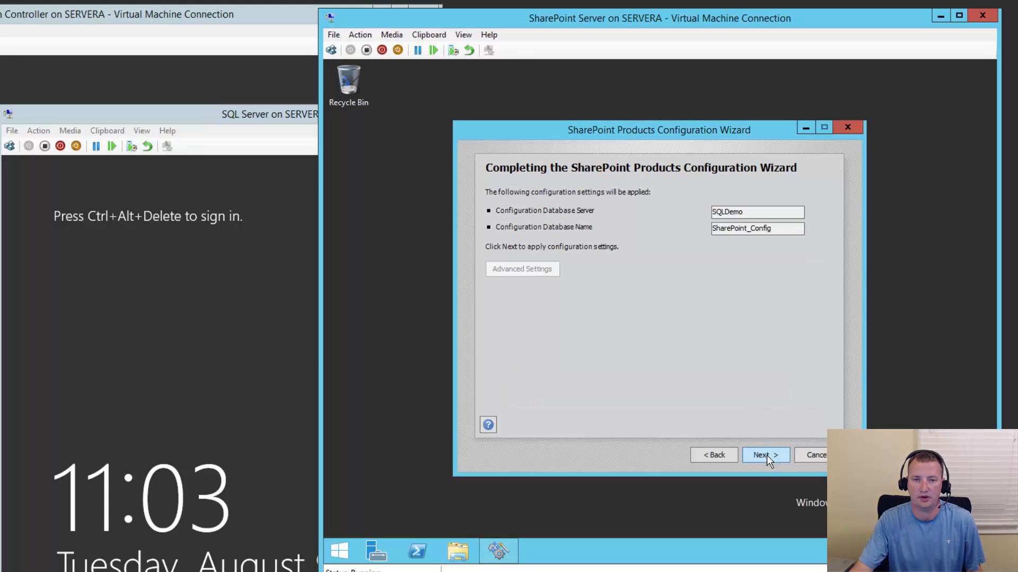
pyautogui.click(765, 457)
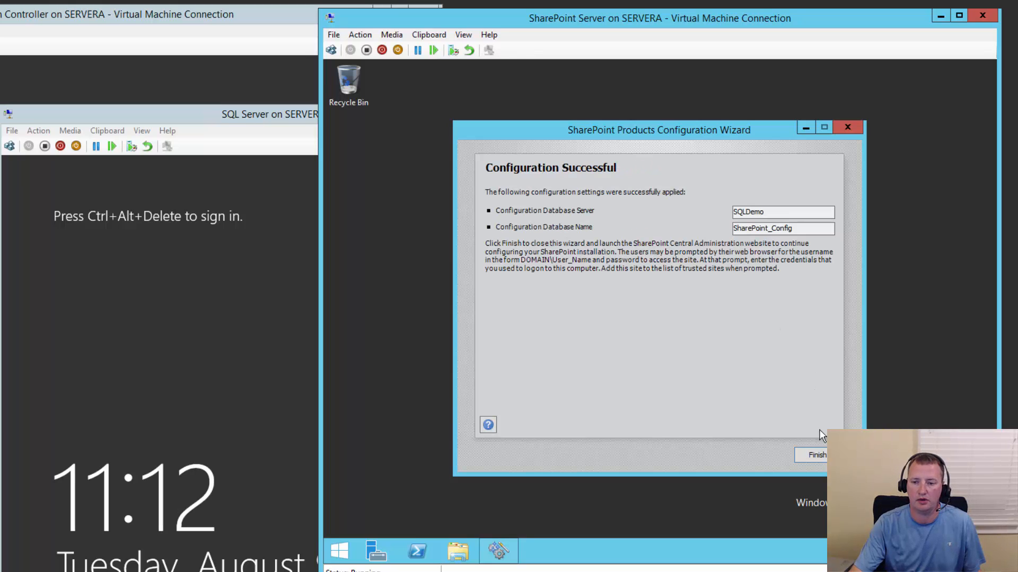
pyautogui.click(824, 457)
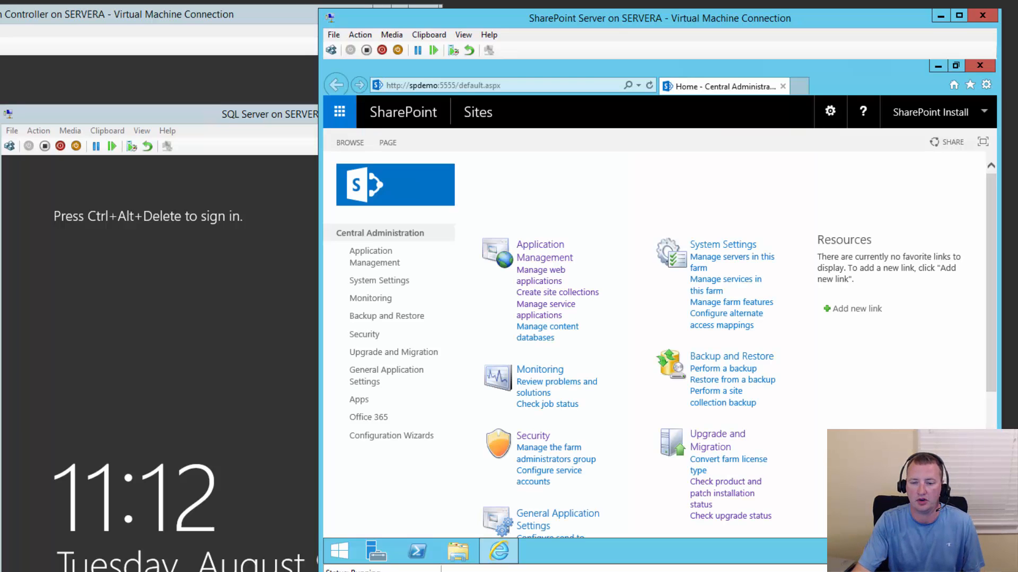
# Step: Check installed patch status and review database status showing No action required for every database
pyautogui.click(722, 446)
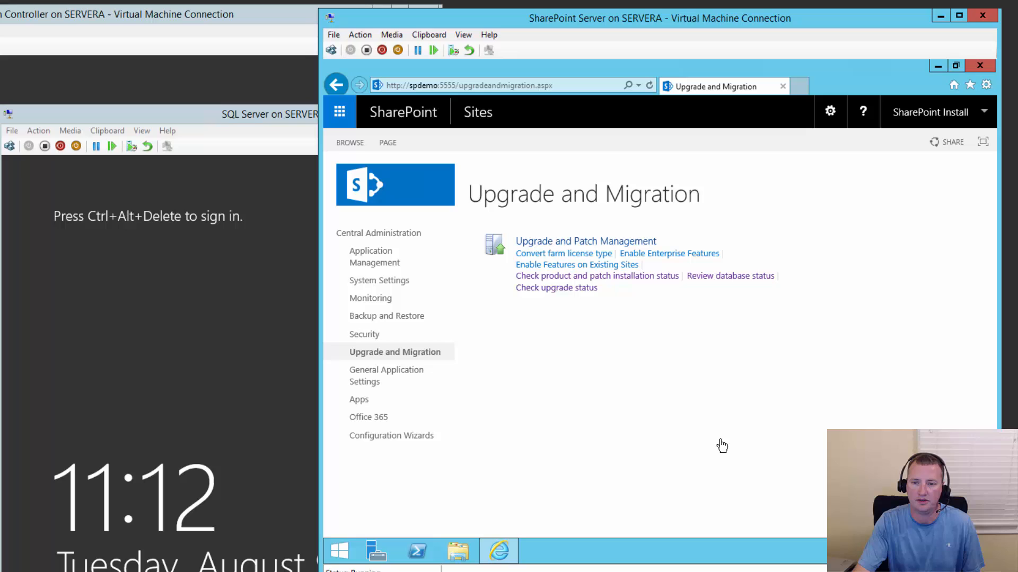
pyautogui.click(640, 277)
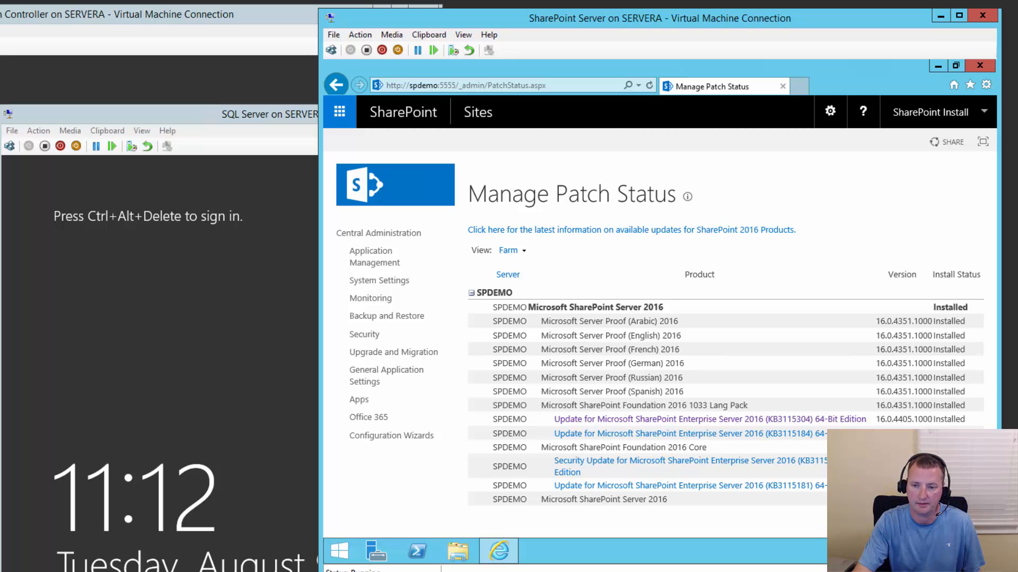
pyautogui.click(345, 87)
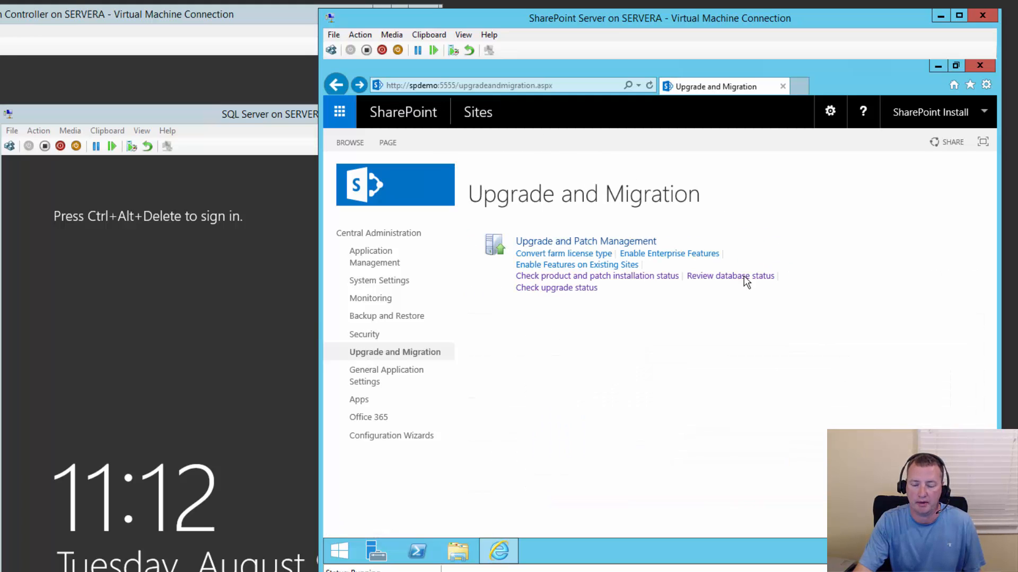
pyautogui.click(744, 278)
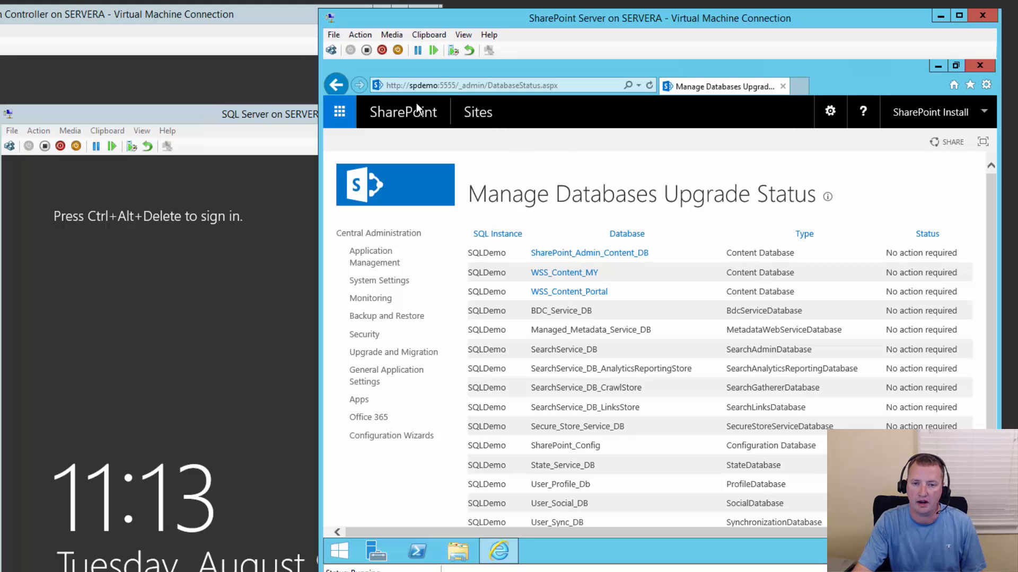
pyautogui.click(339, 88)
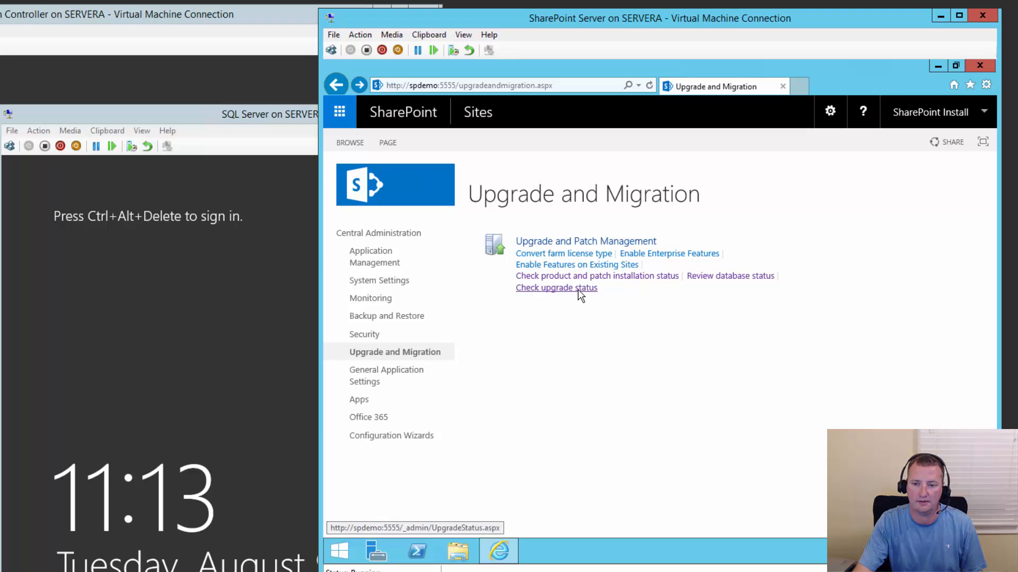
# Step: Show the SPDEMO upgrade session Succeeded with 0 errors, 3 warnings, and highlight its log file path
pyautogui.click(580, 290)
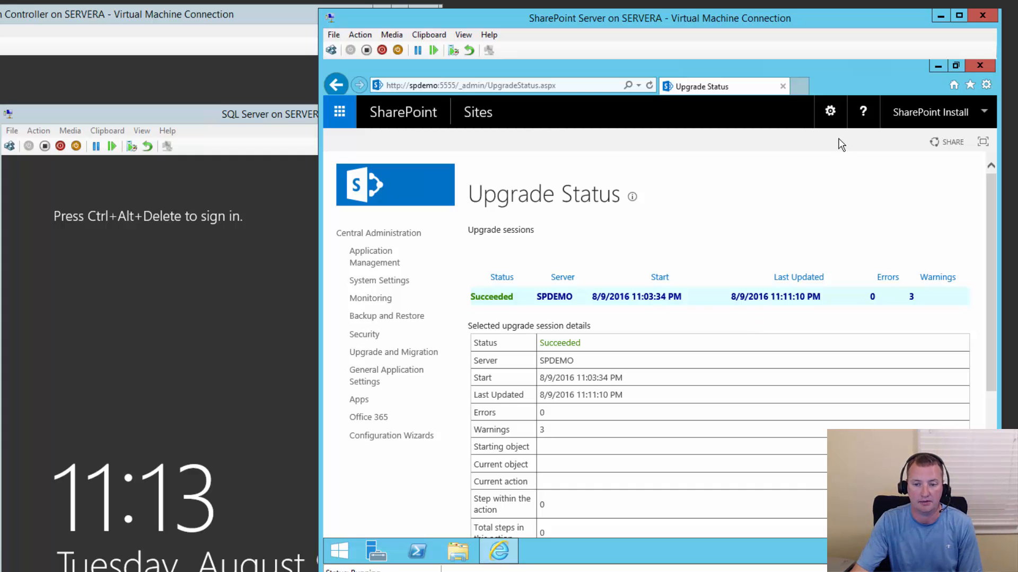
pyautogui.scroll(-1, 669, 331)
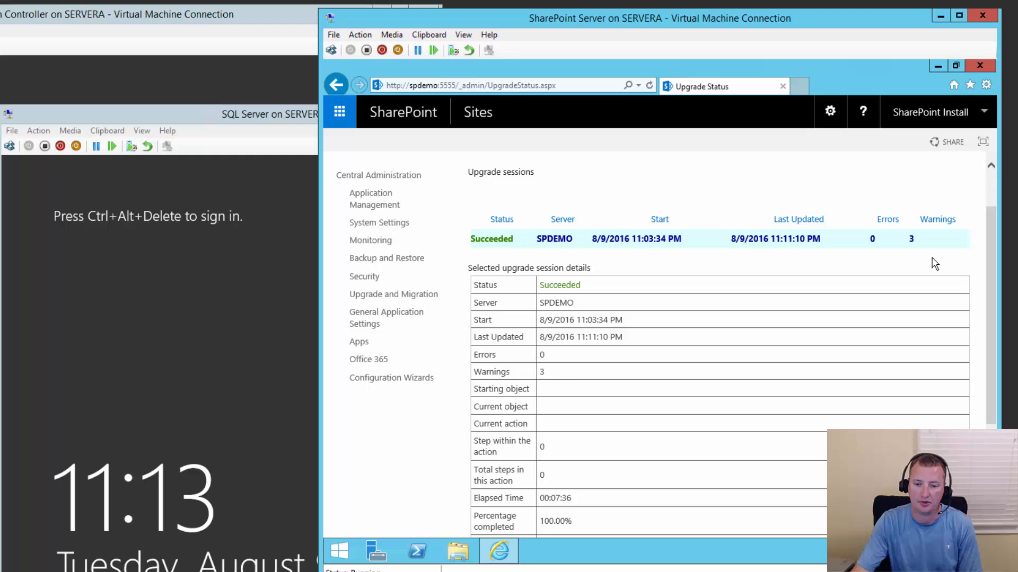
pyautogui.scroll(-2, 577, 340)
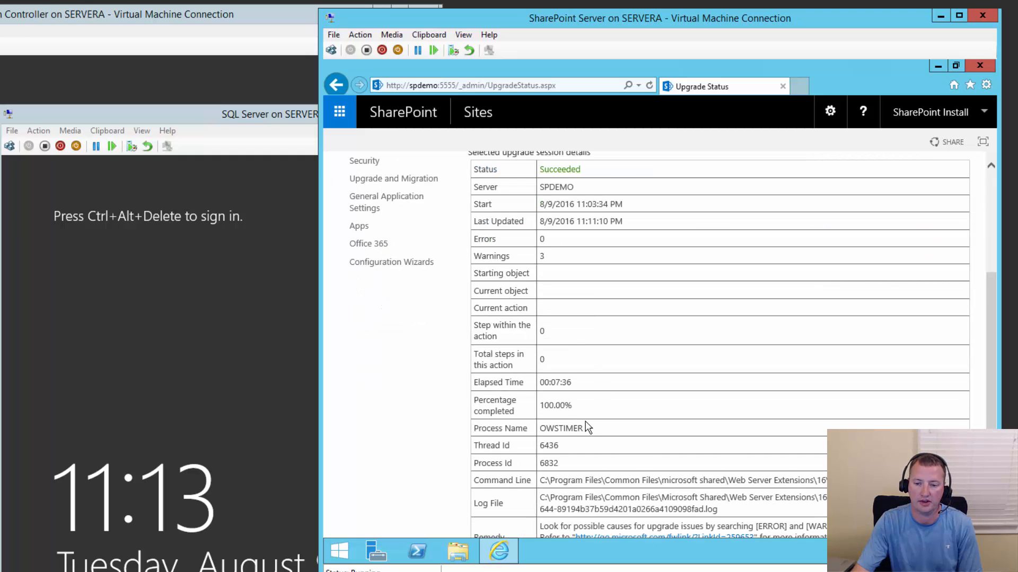
pyautogui.scroll(-1, 589, 427)
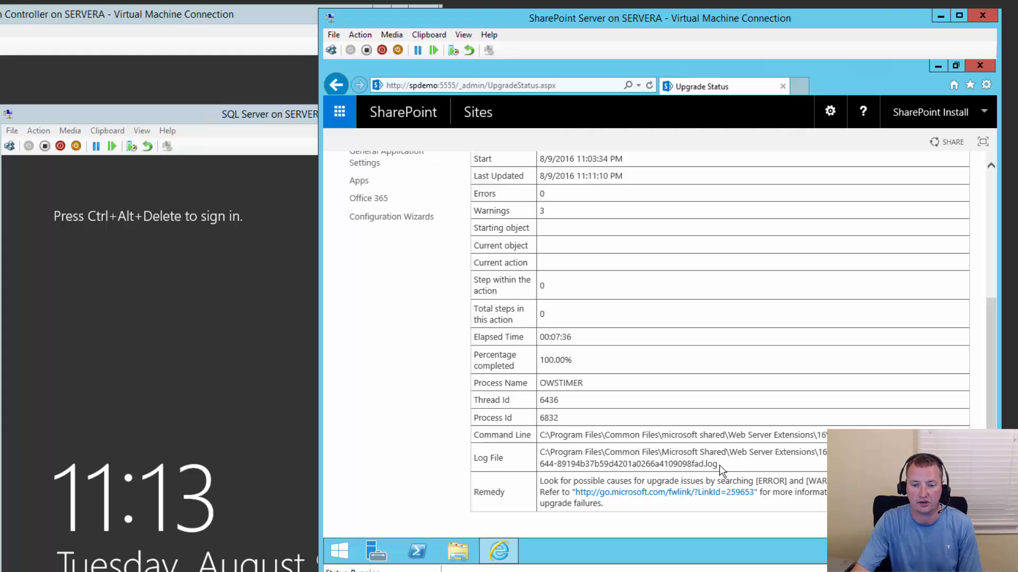
pyautogui.tripleClick(640, 466)
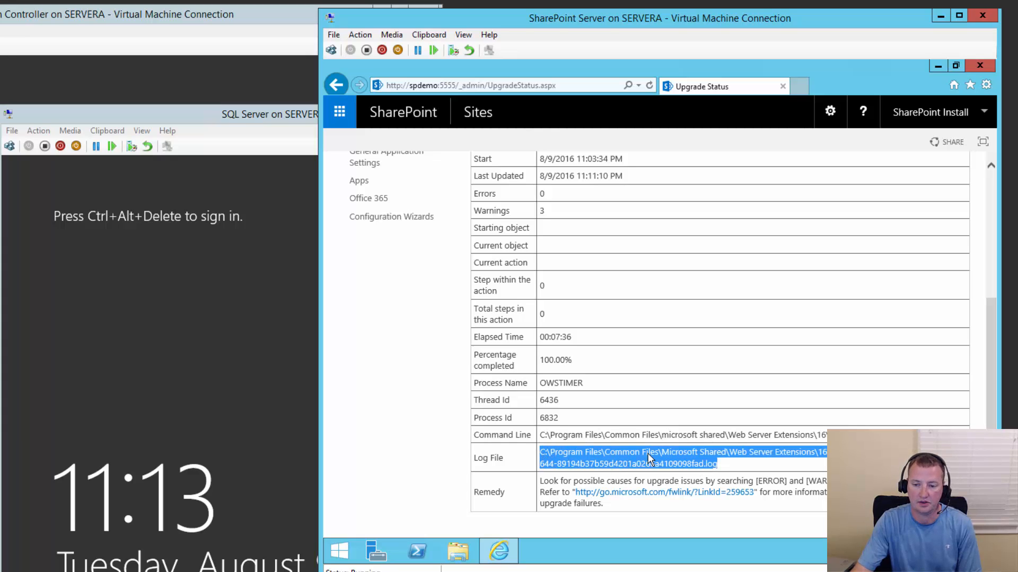
pyautogui.click(760, 463)
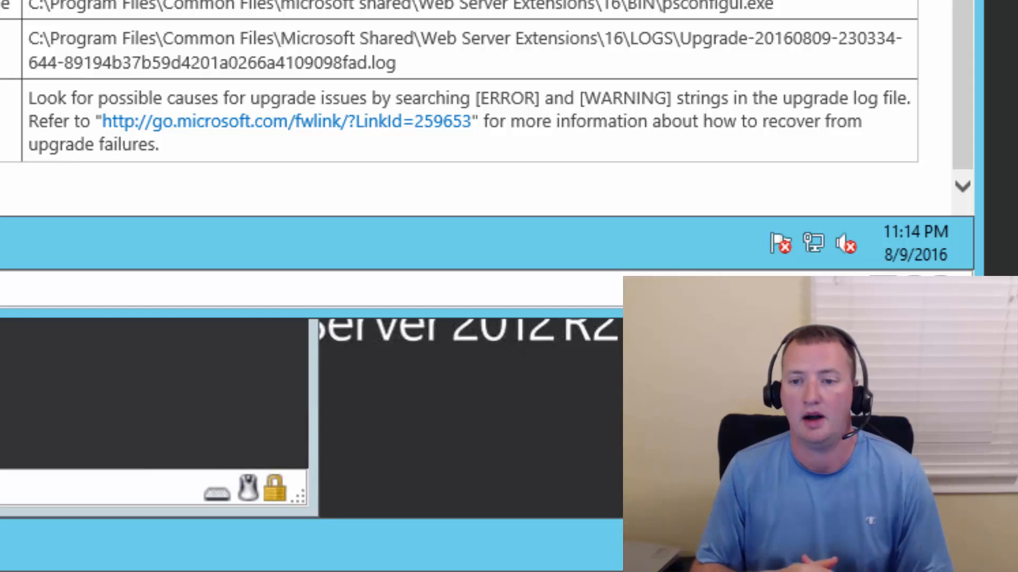
pyautogui.scroll(5, 461, 108)
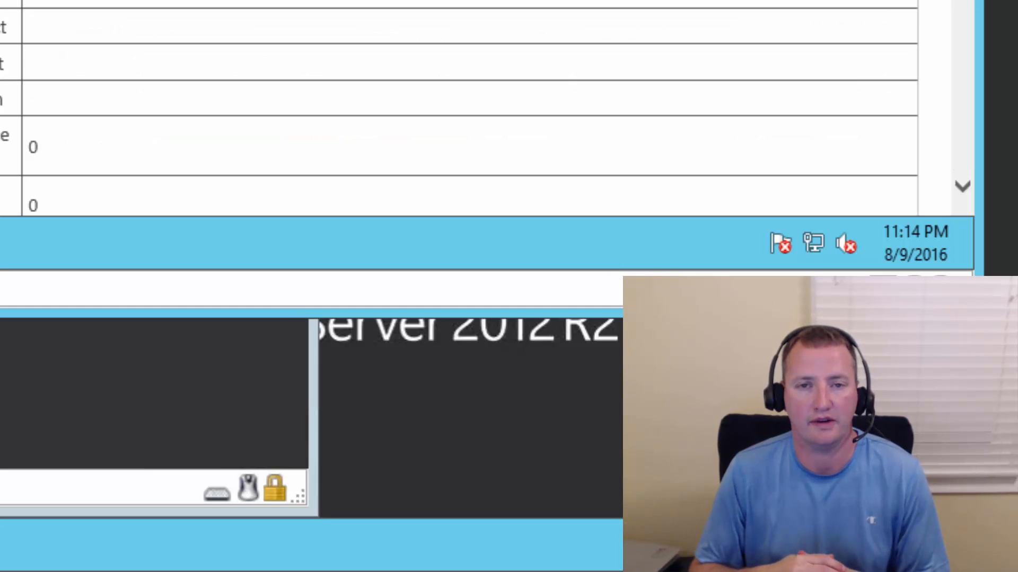